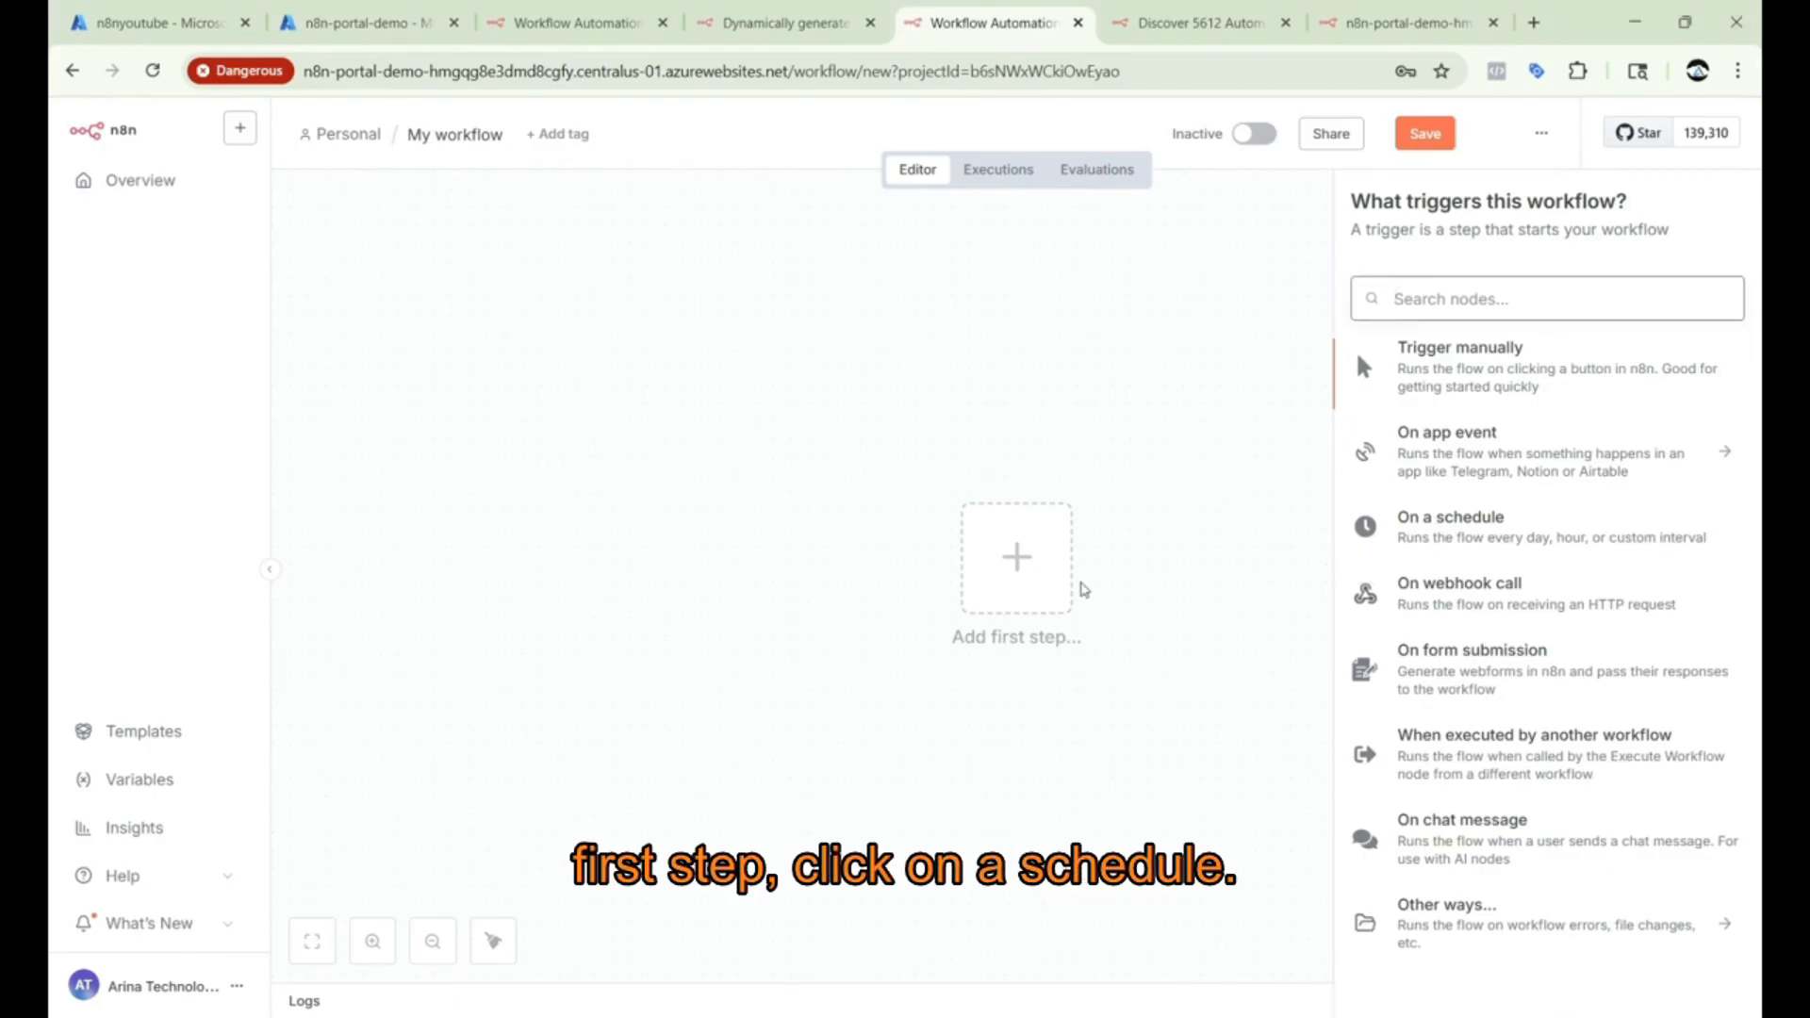
# Add a schedule trigger with a 5-minute interval as the first step, and remove the extra daily rule.
pyautogui.click(1488, 530)
pyautogui.click(251, 433)
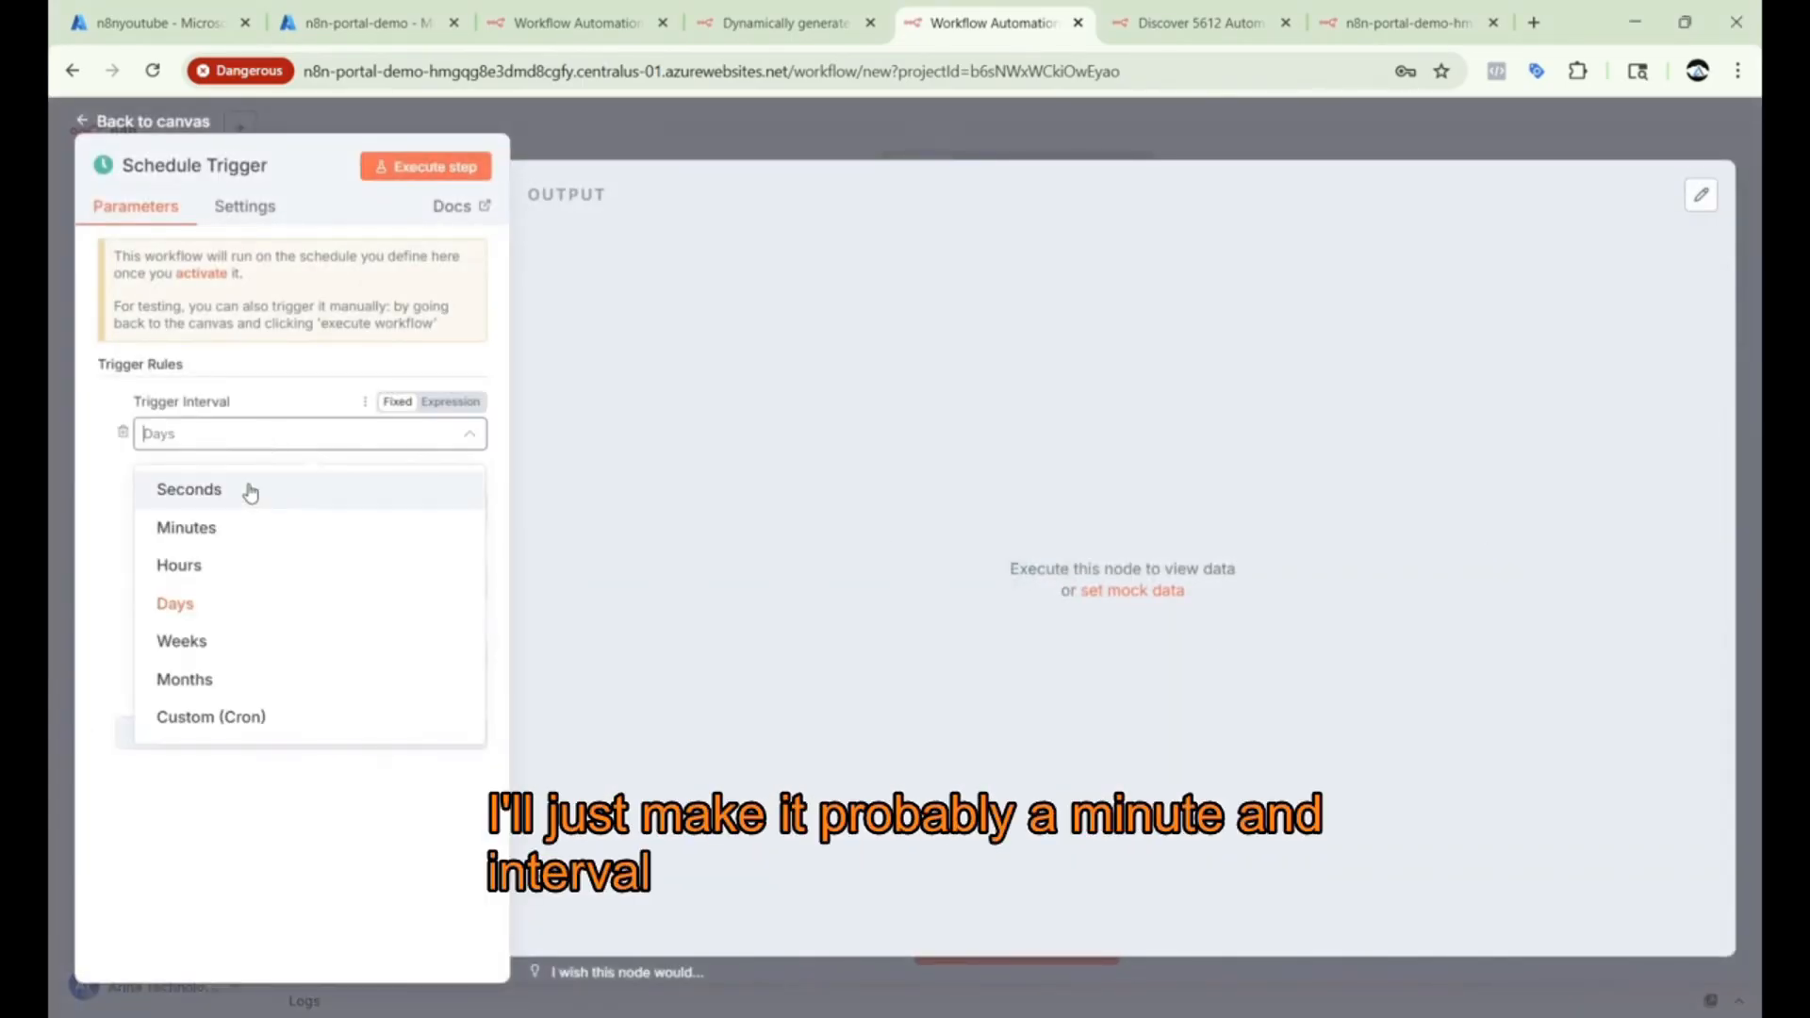
pyautogui.click(246, 531)
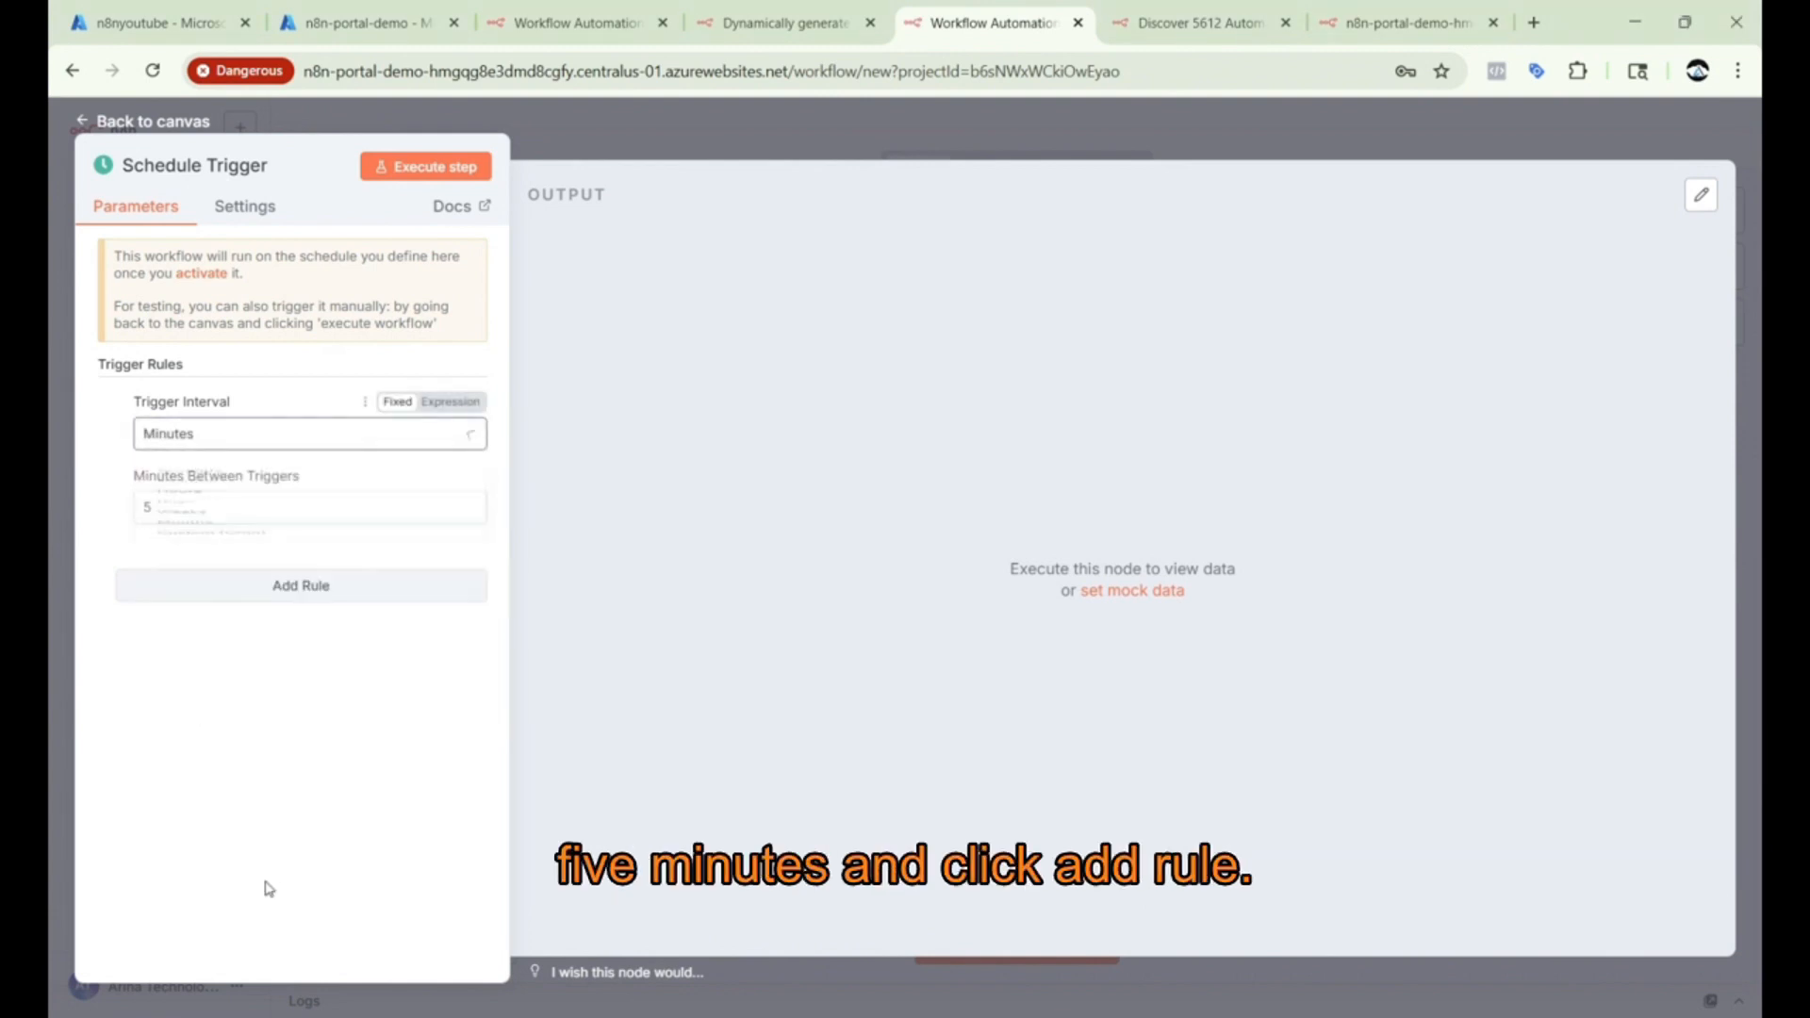
pyautogui.click(316, 590)
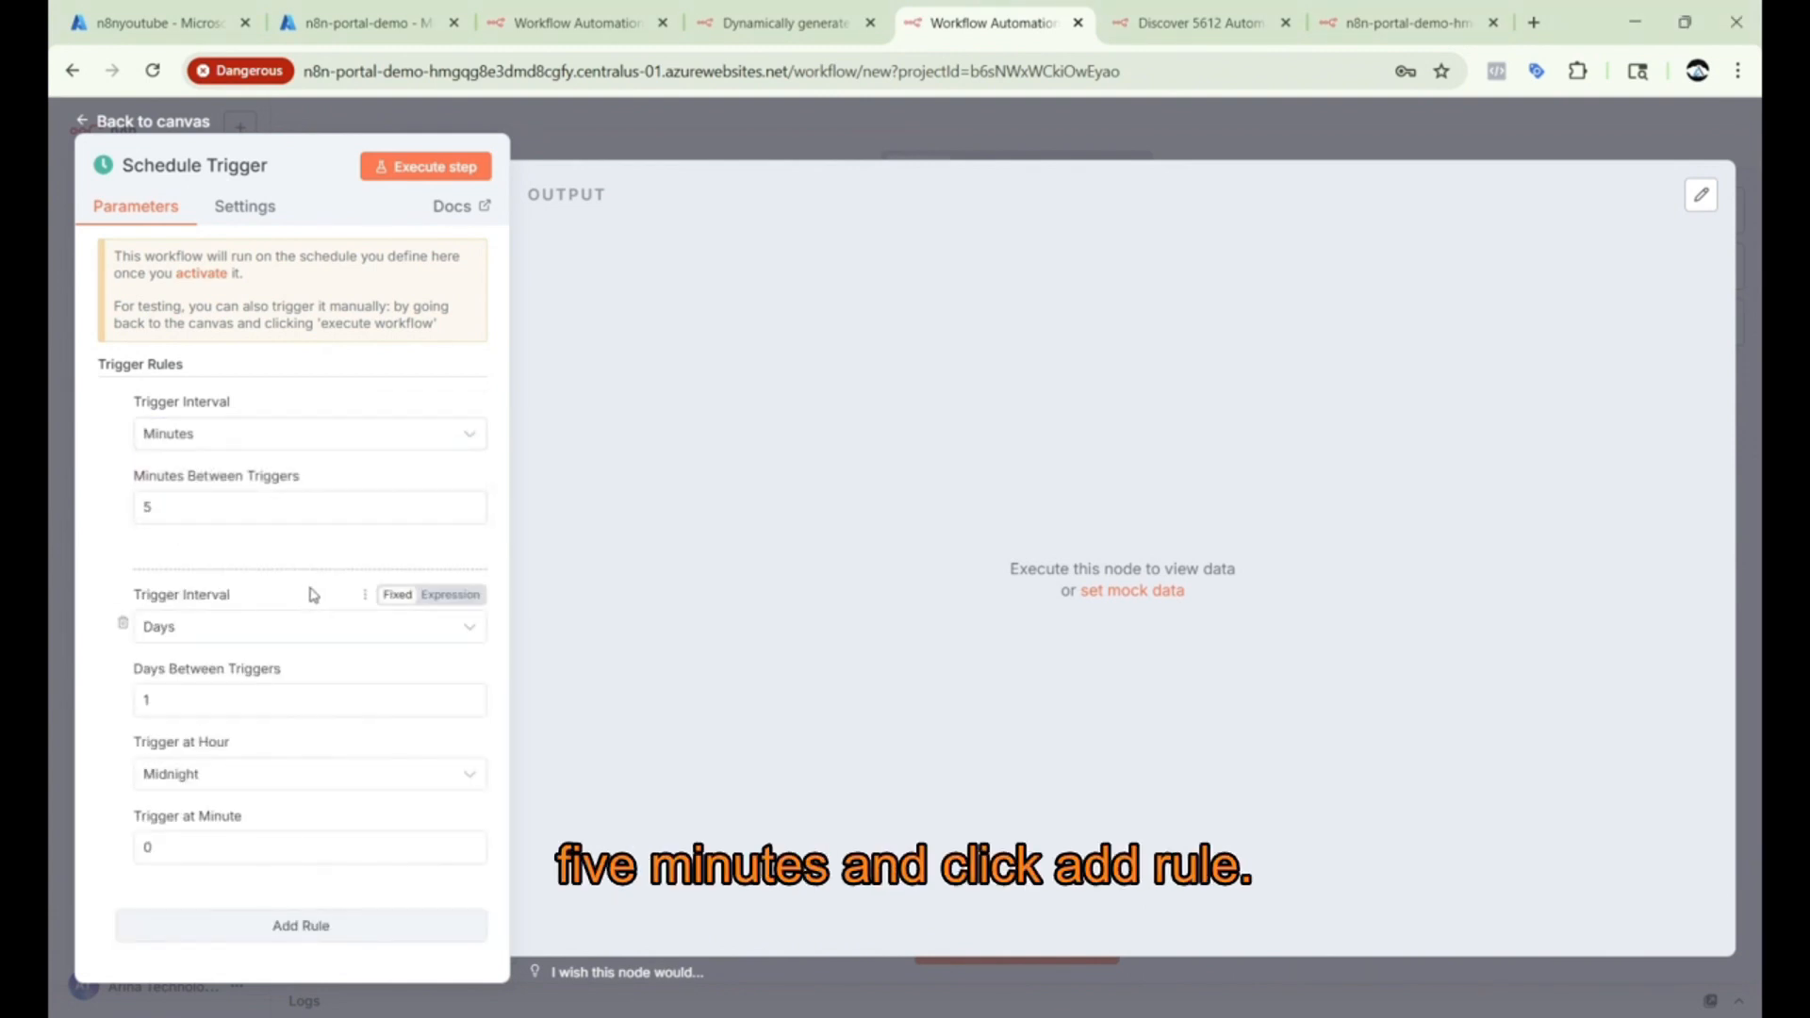
pyautogui.click(126, 628)
# Check the Schedule Trigger's settings, execute the step and return to the canvas.
pyautogui.click(221, 209)
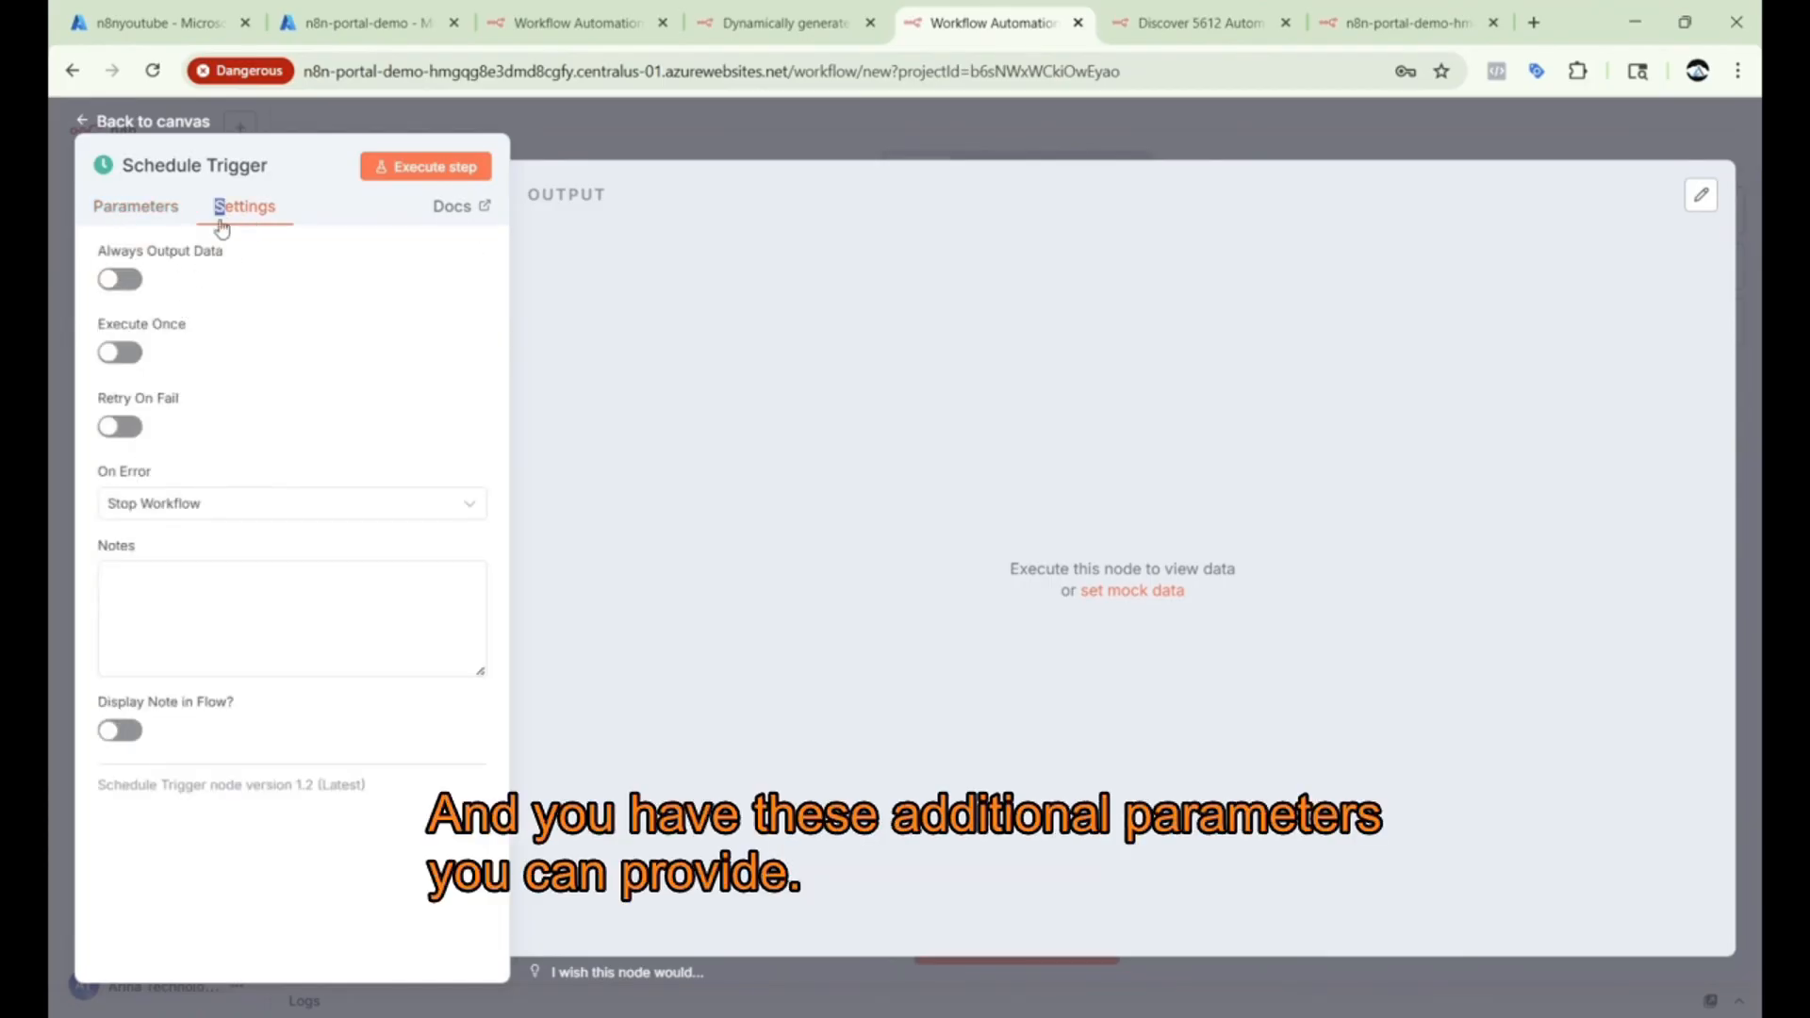
pyautogui.click(149, 215)
pyautogui.click(426, 167)
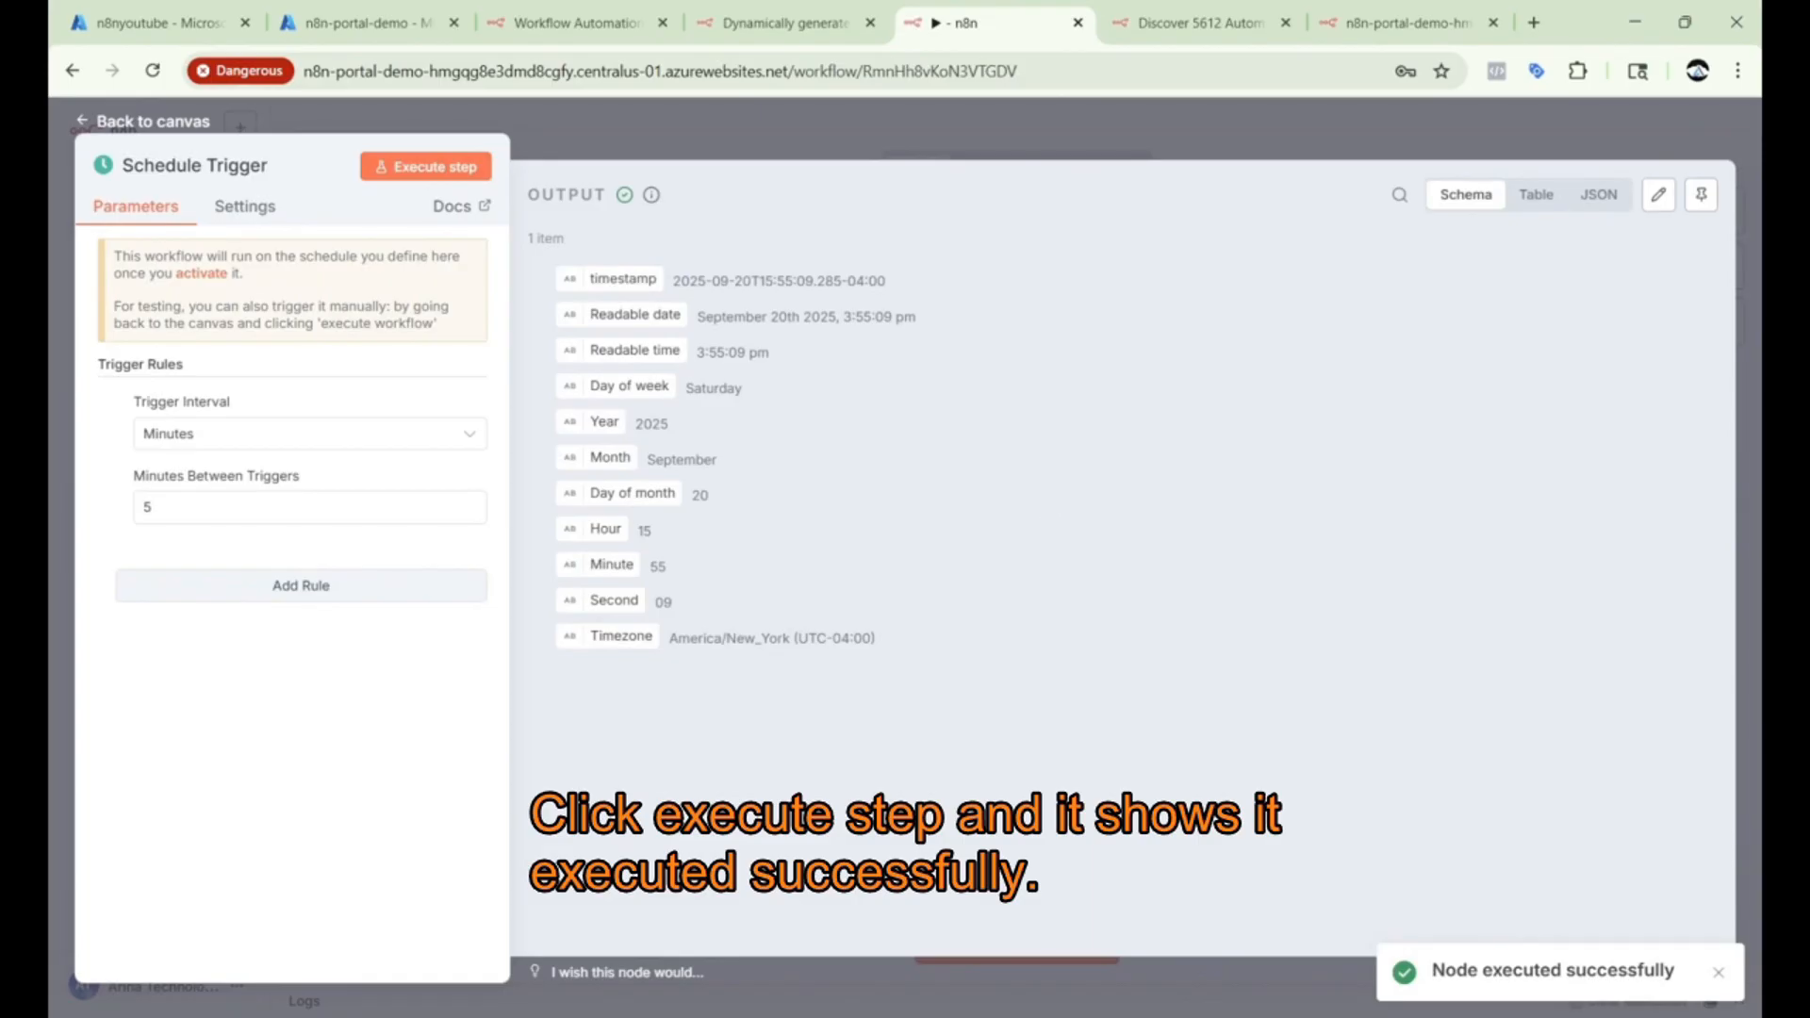
pyautogui.click(1719, 973)
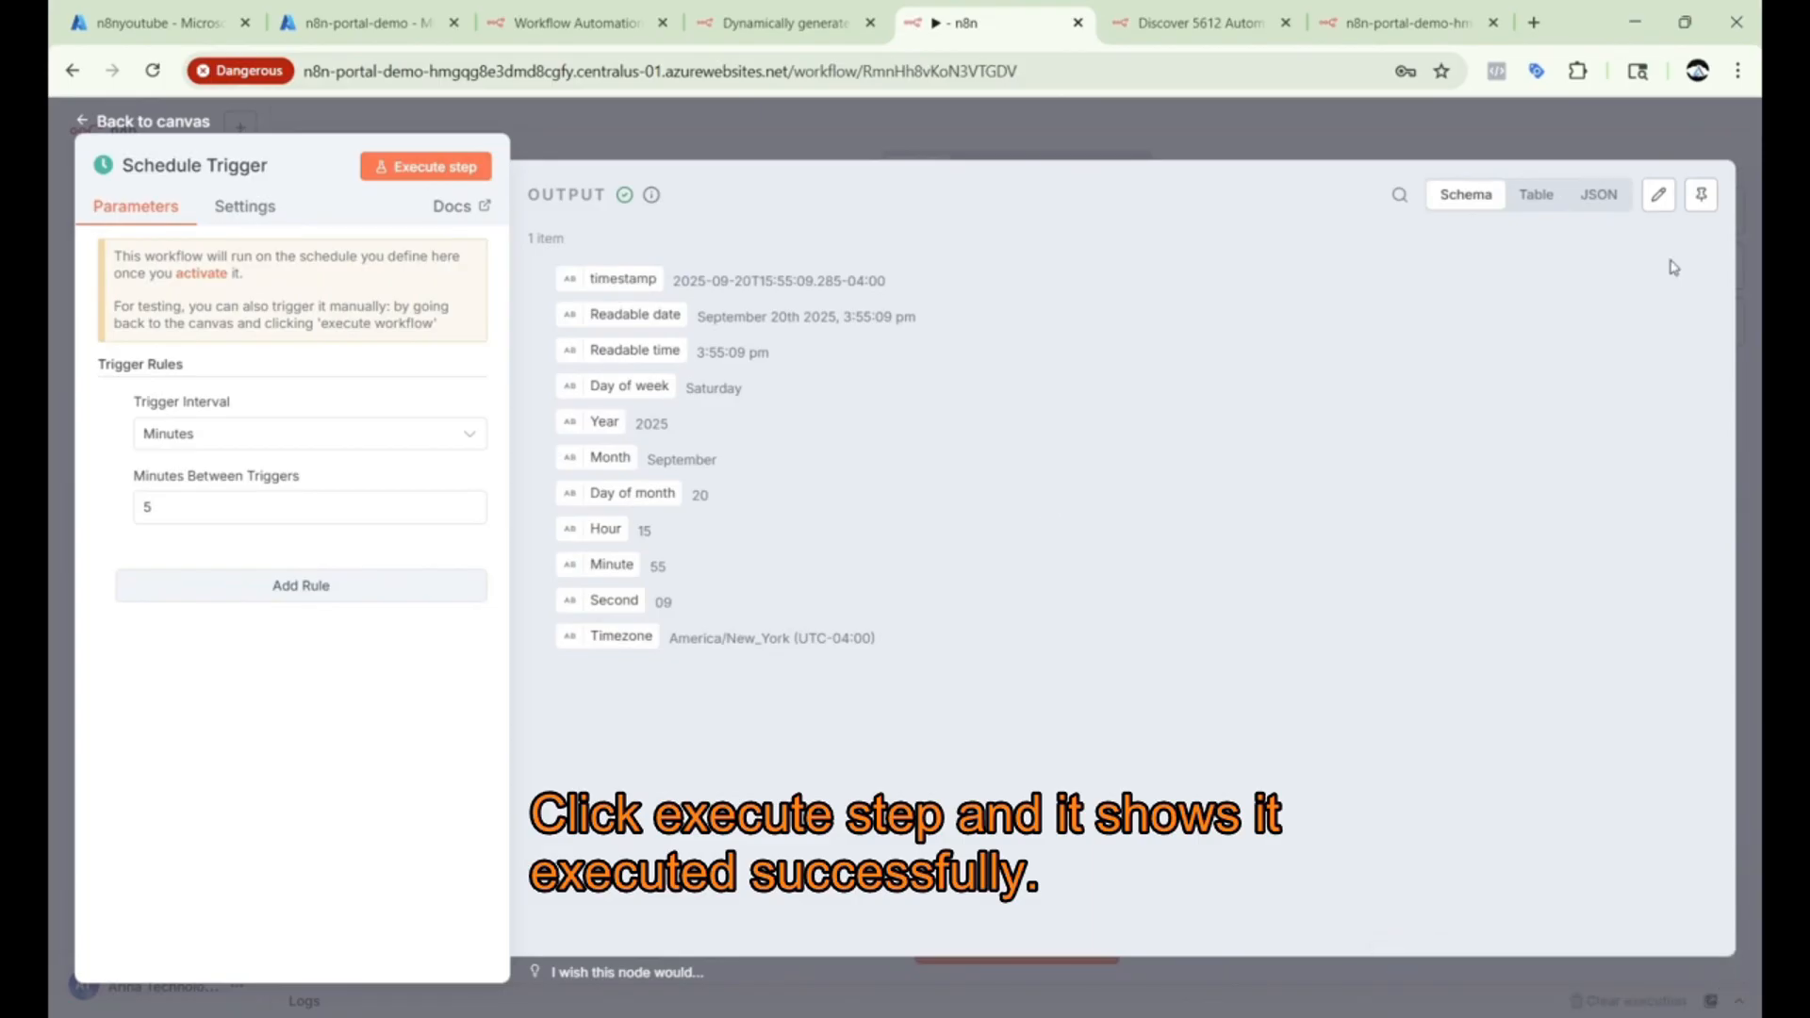
pyautogui.click(953, 142)
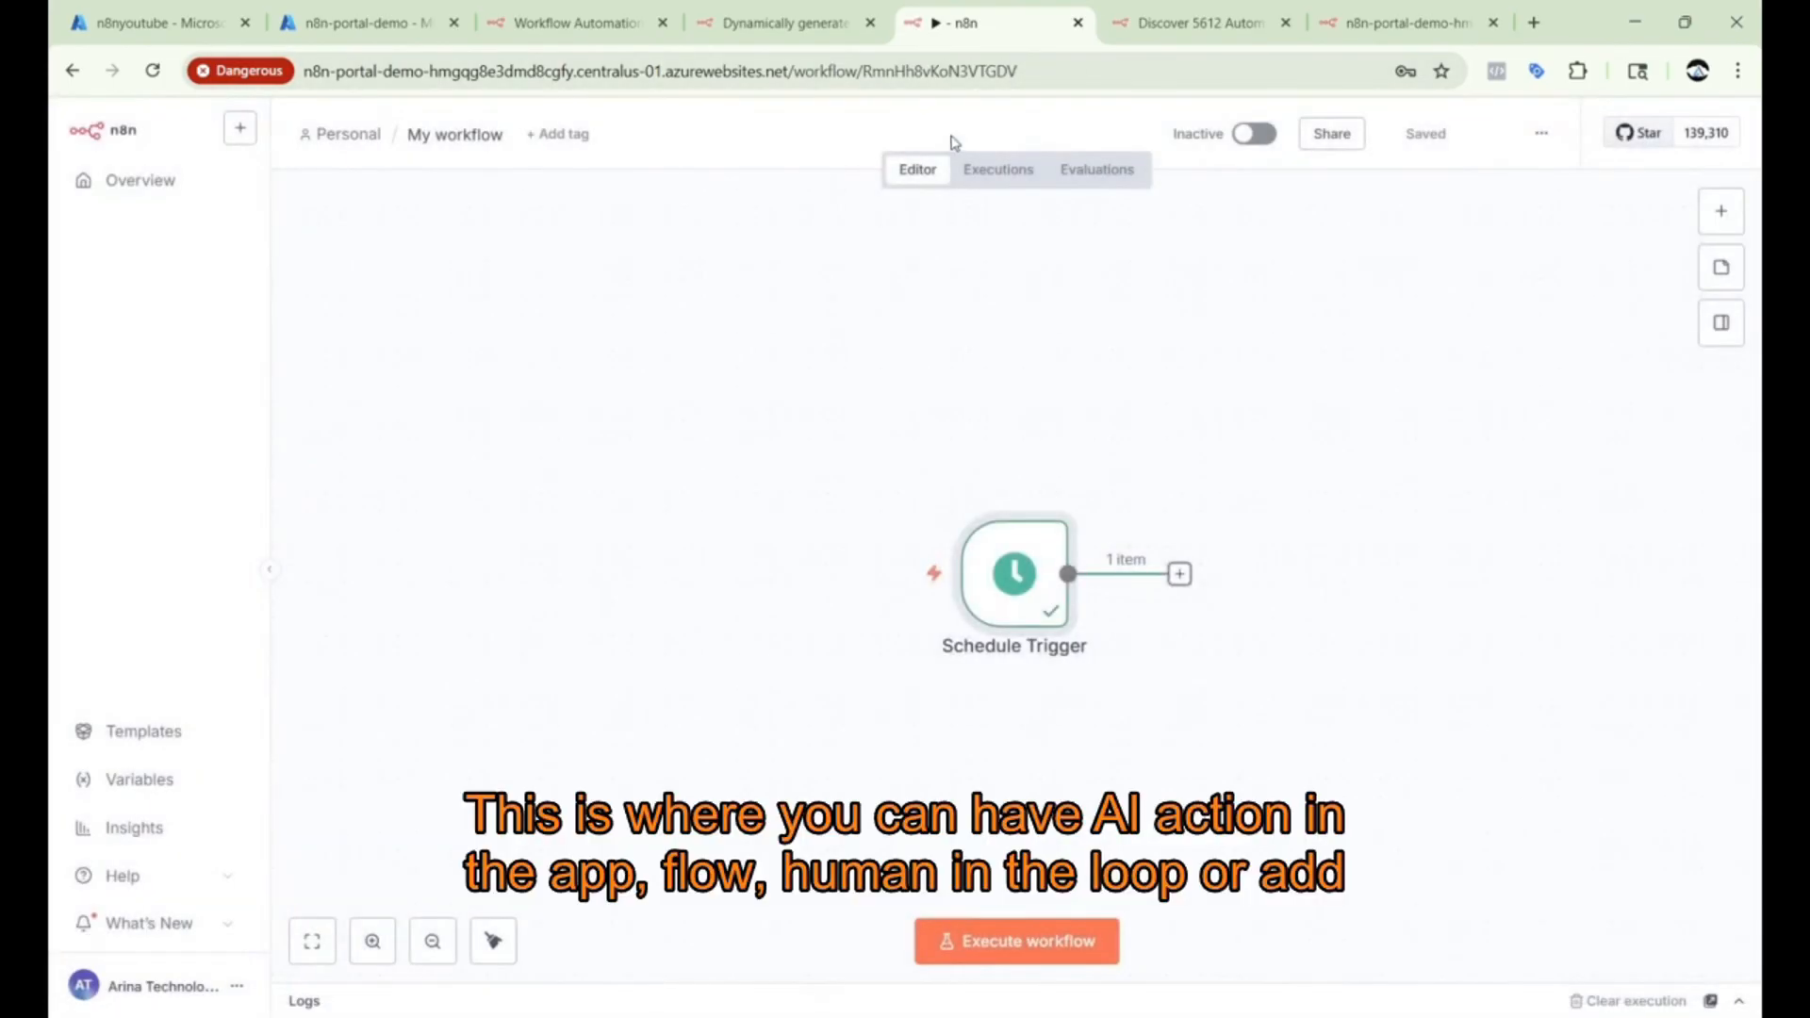
# Search the available nodes for "node" as a possible step after the Schedule Trigger.
pyautogui.click(1180, 574)
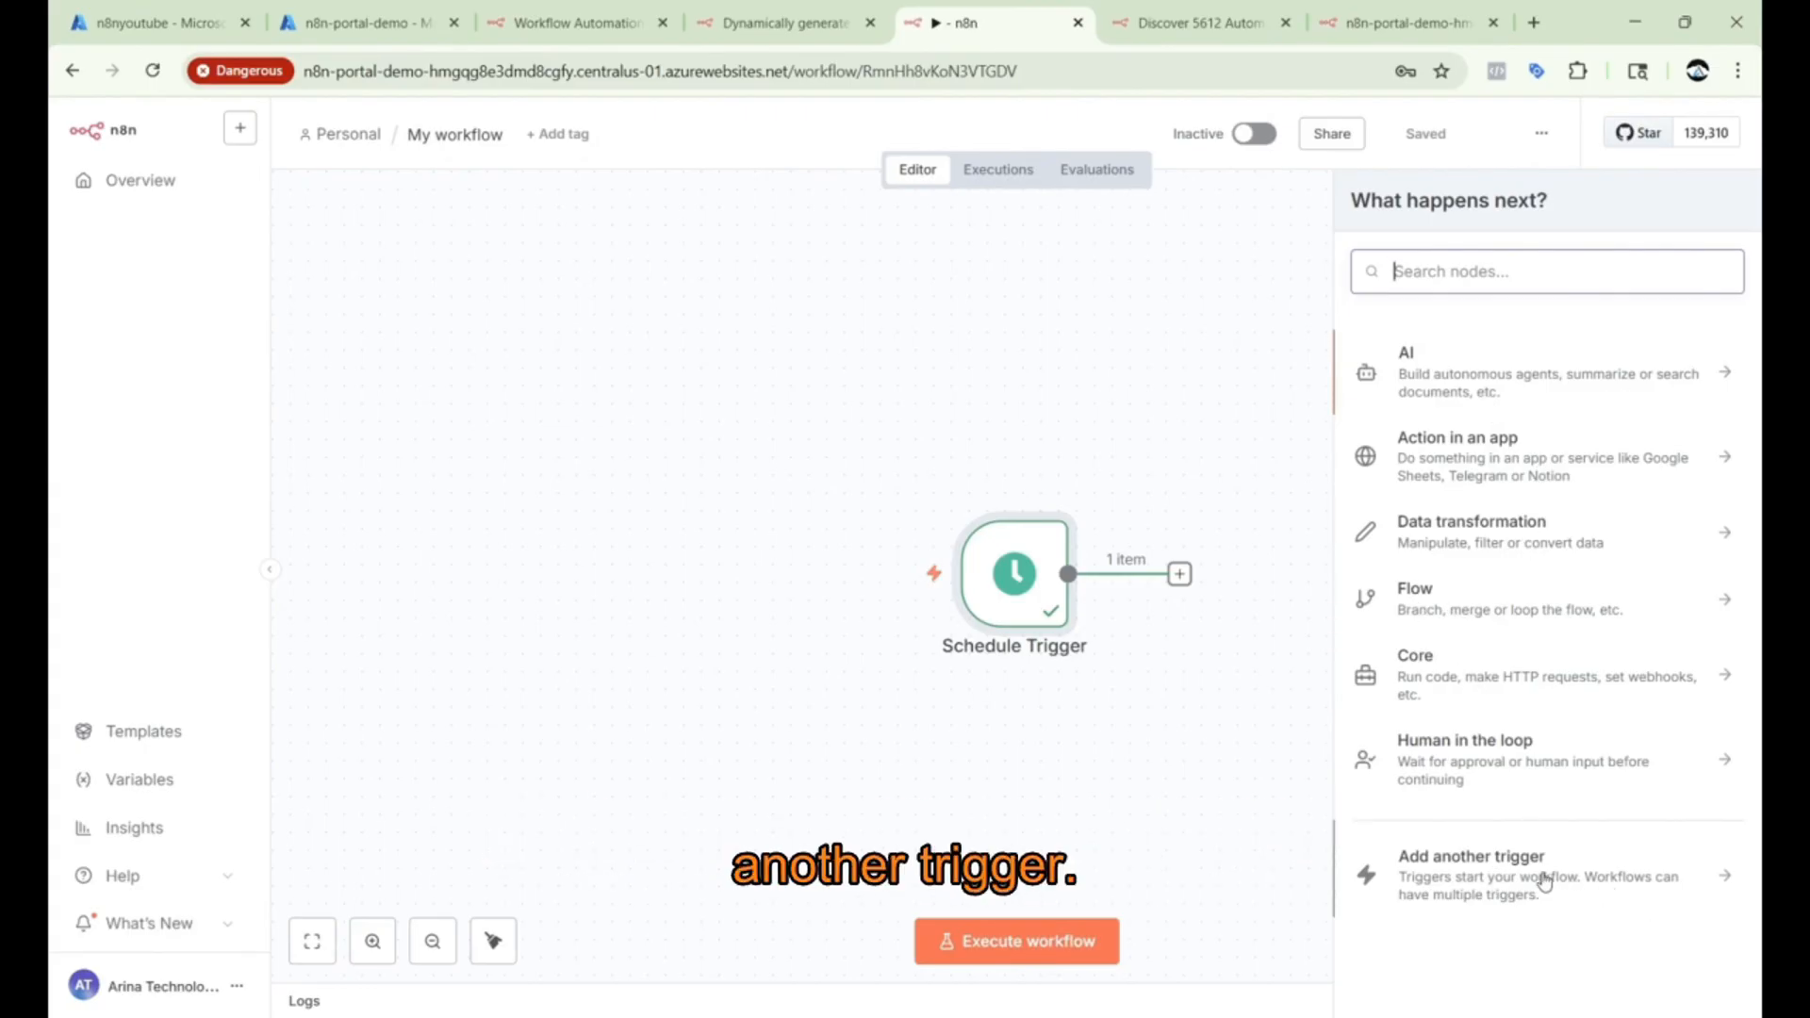
pyautogui.write('node')
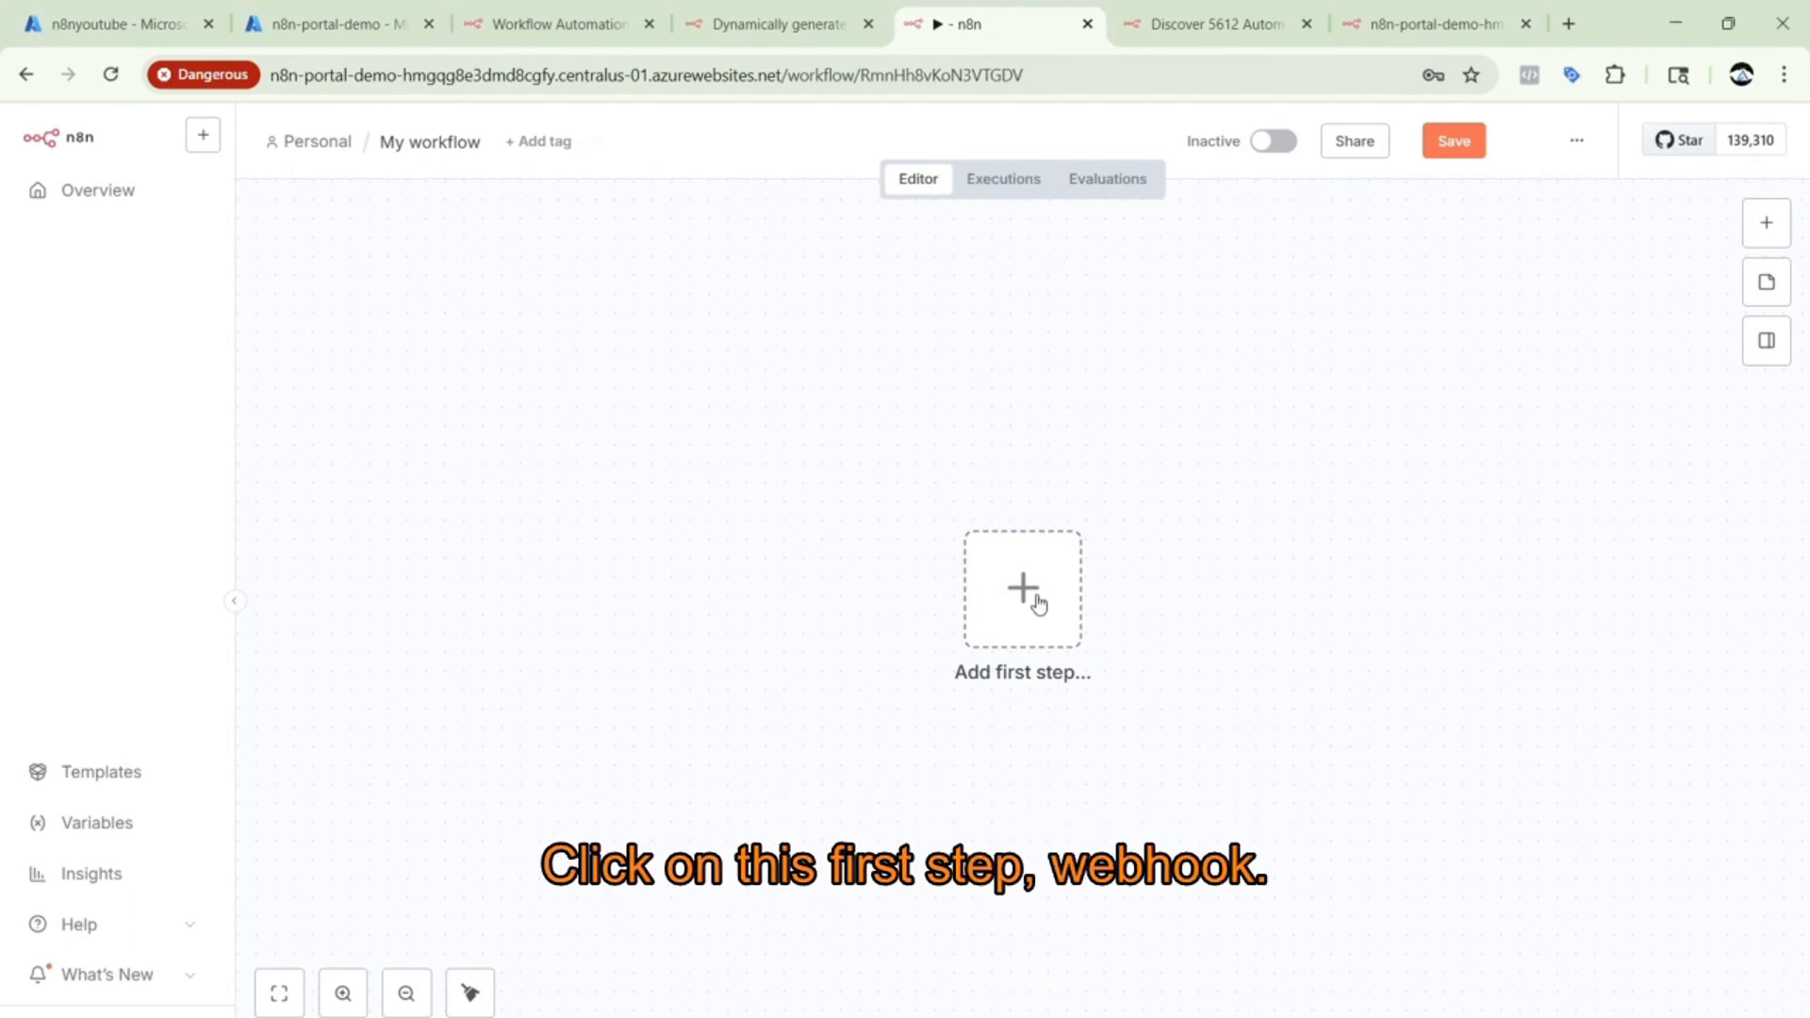
# Add a Webhook trigger as the first step with HTTP method POST, path /echo and the response kept on Immediately.
pyautogui.click(1024, 610)
pyautogui.write('web')
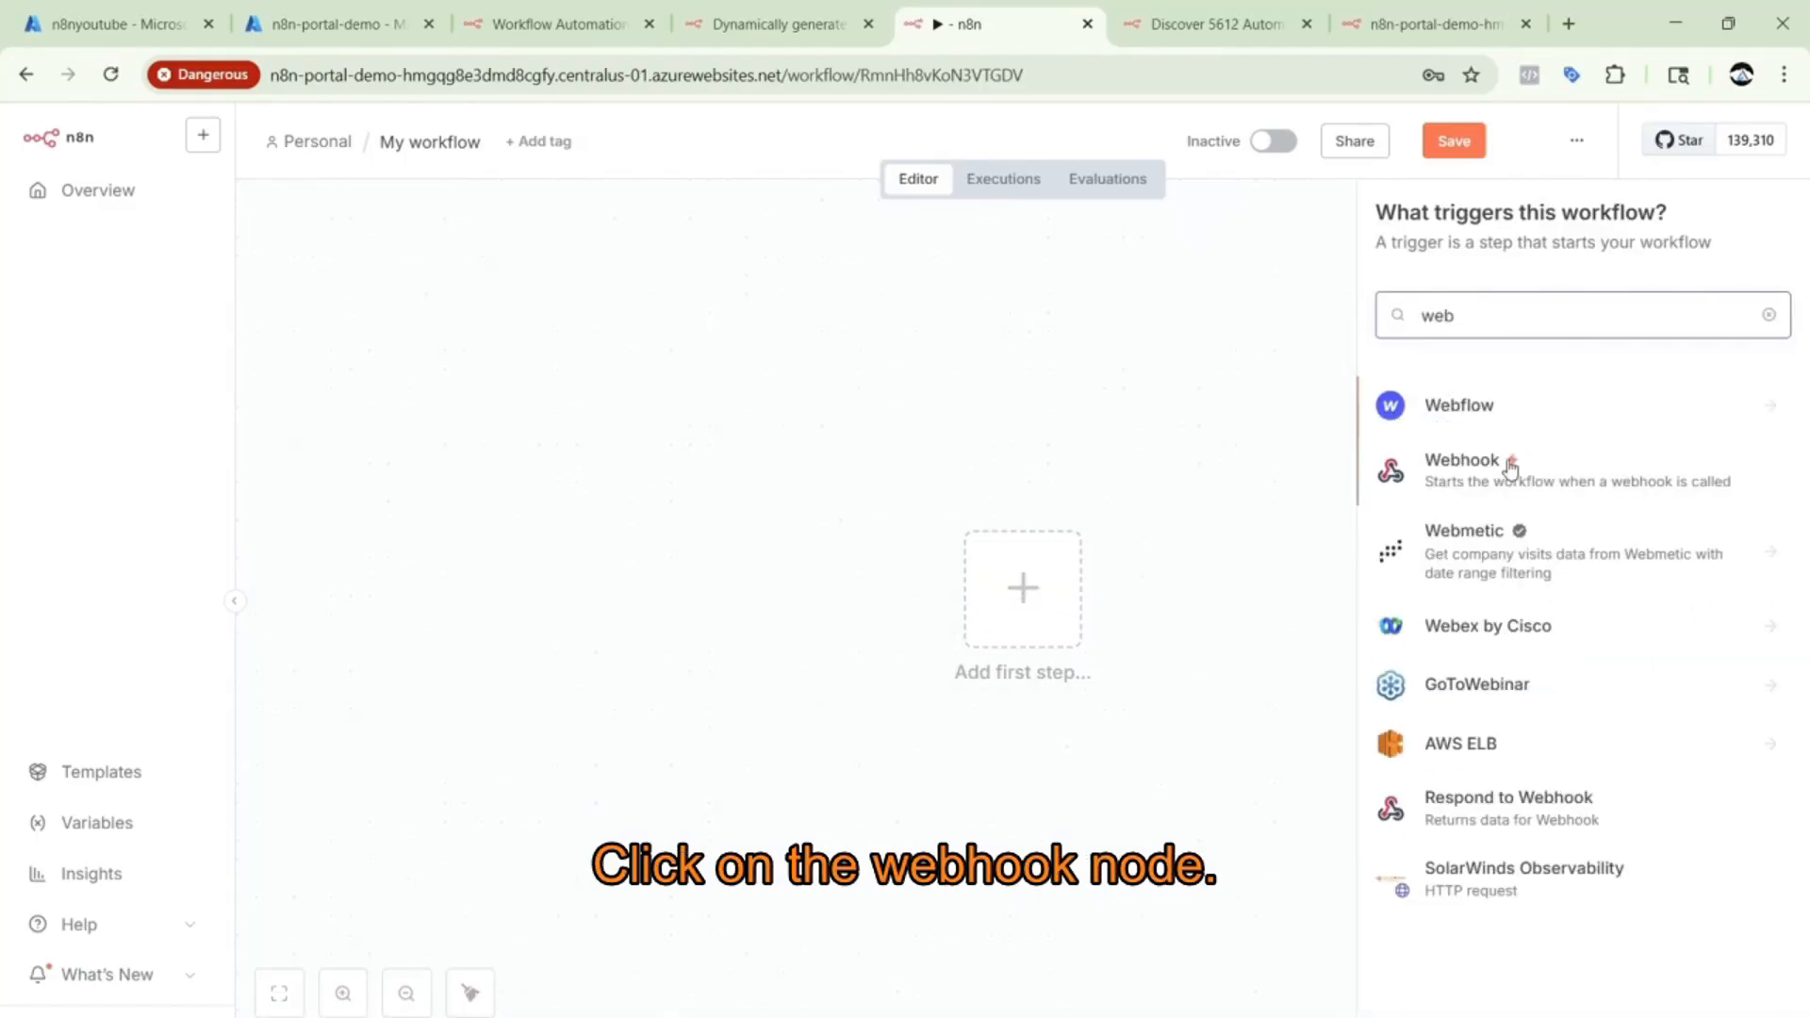
pyautogui.click(1504, 463)
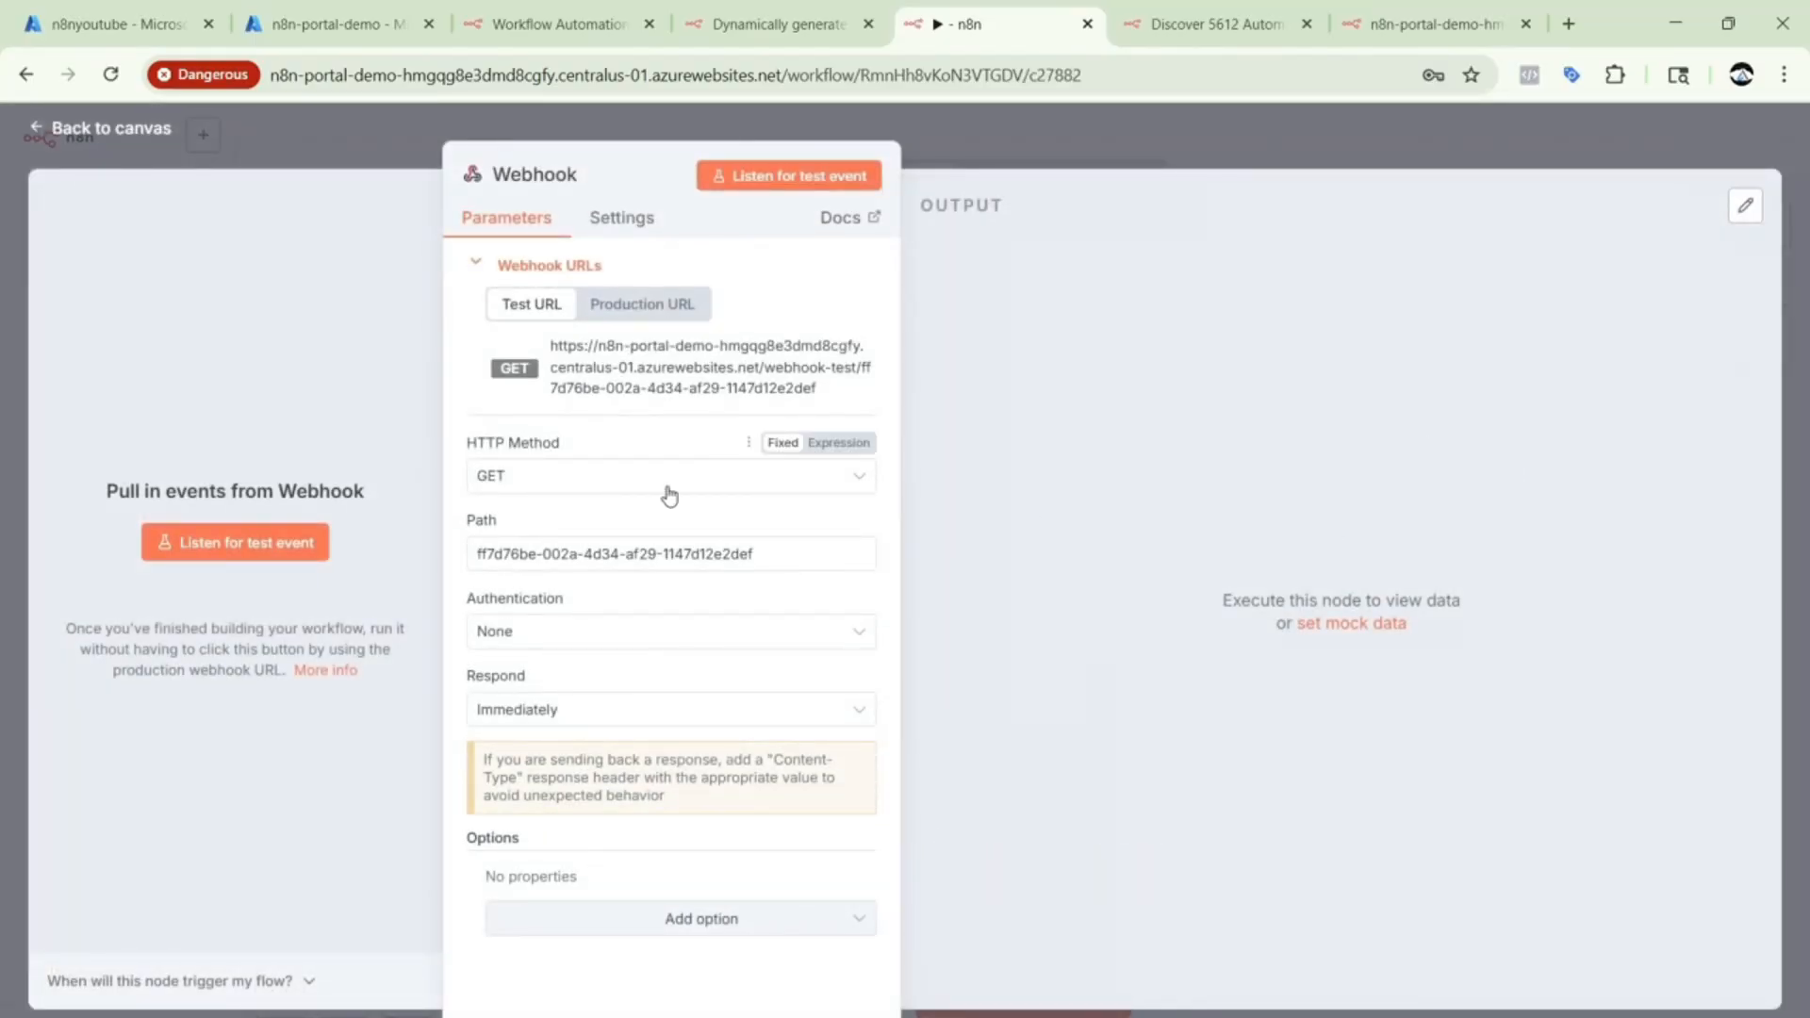
pyautogui.click(644, 477)
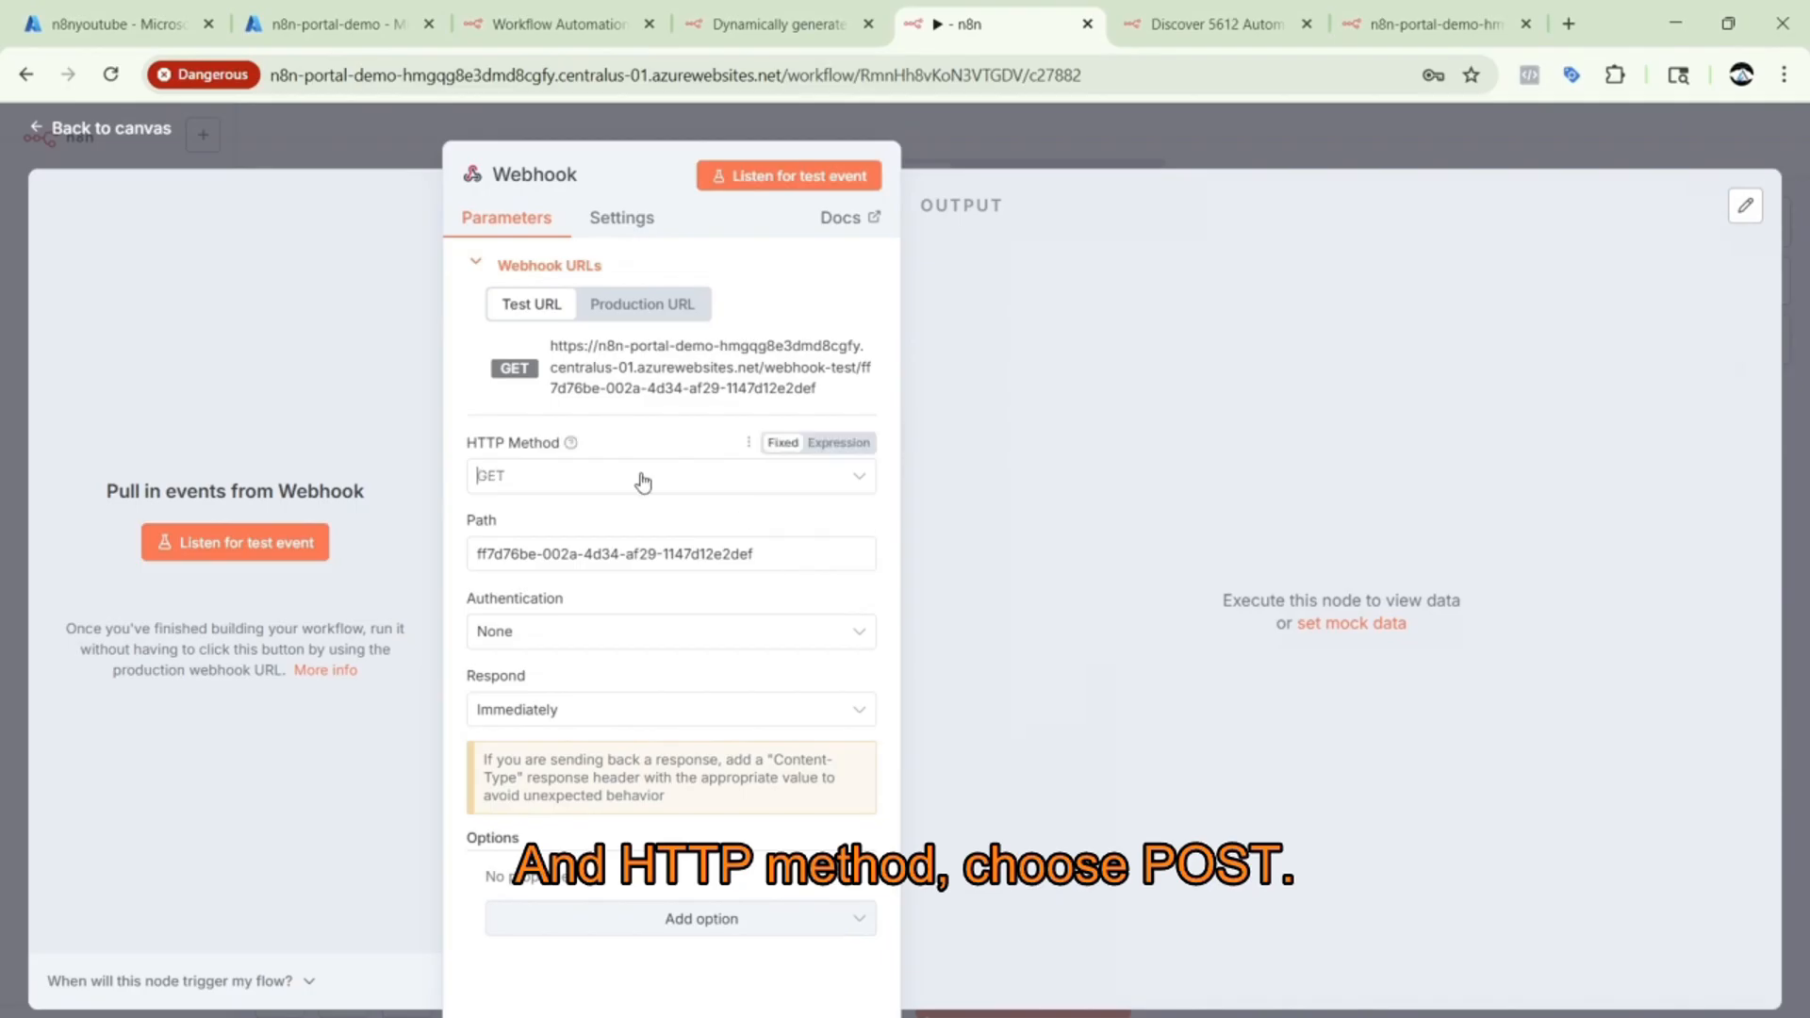
pyautogui.click(572, 692)
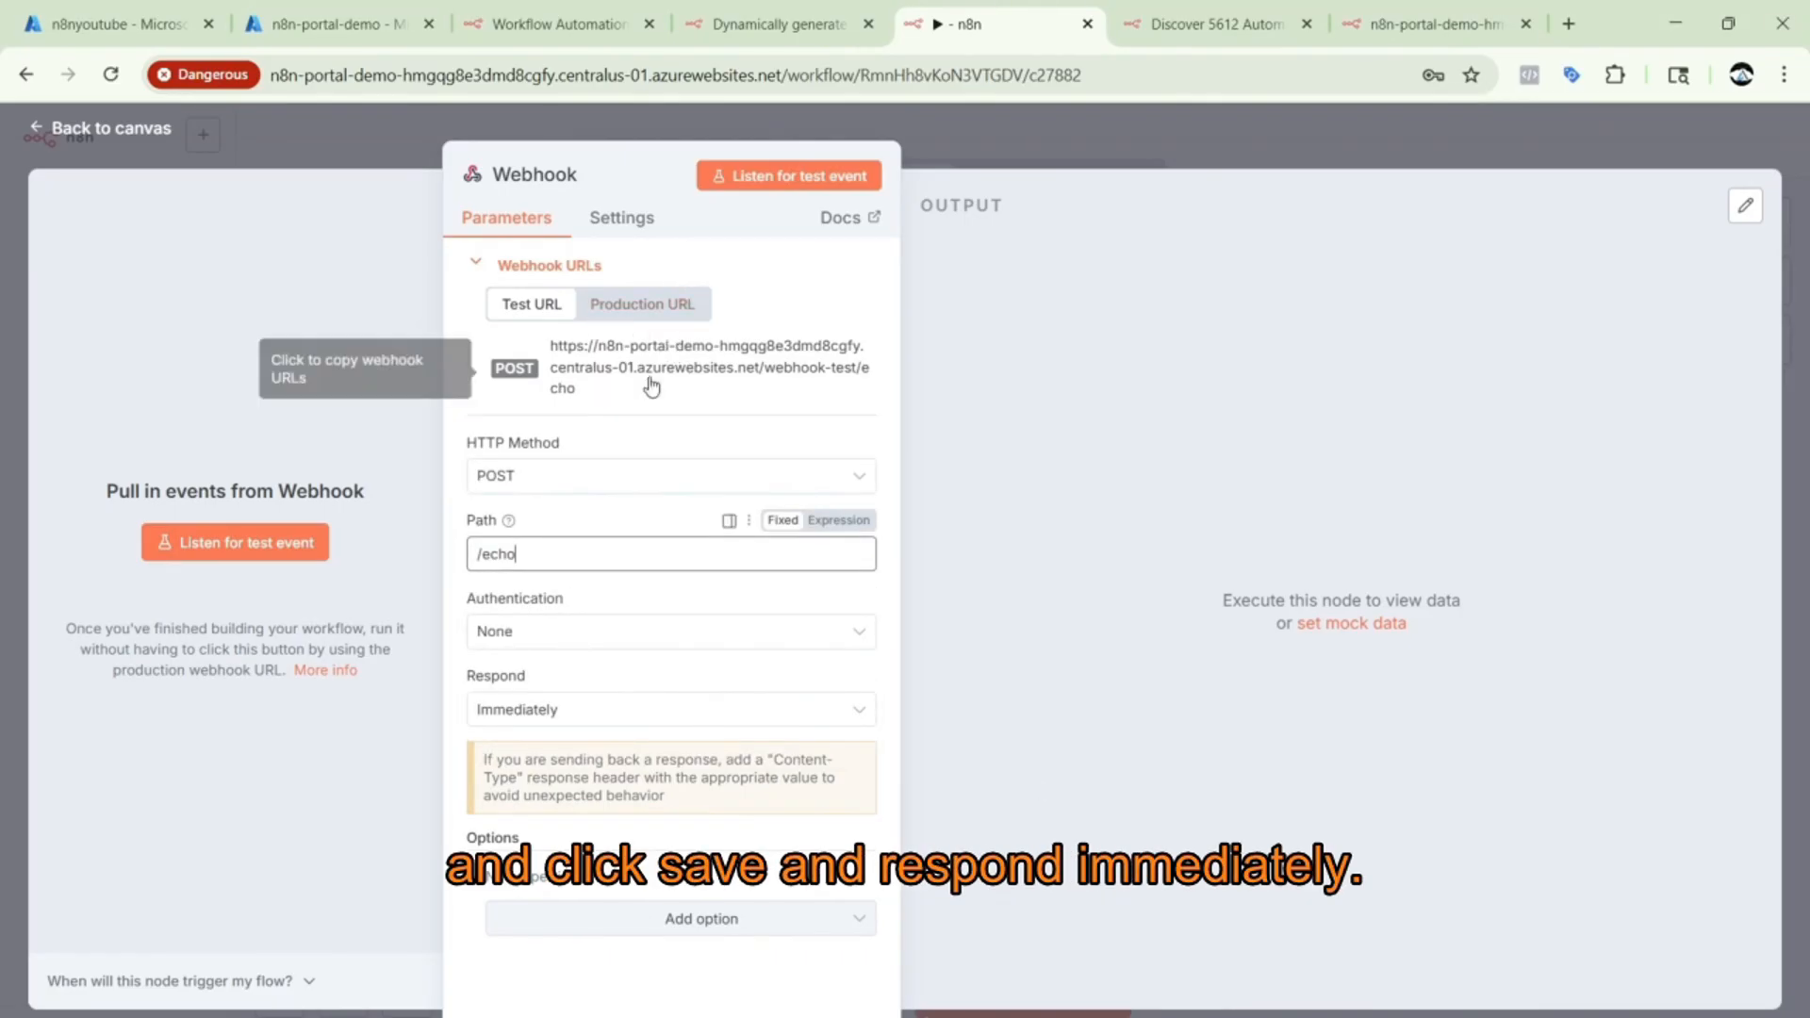
pyautogui.click(663, 710)
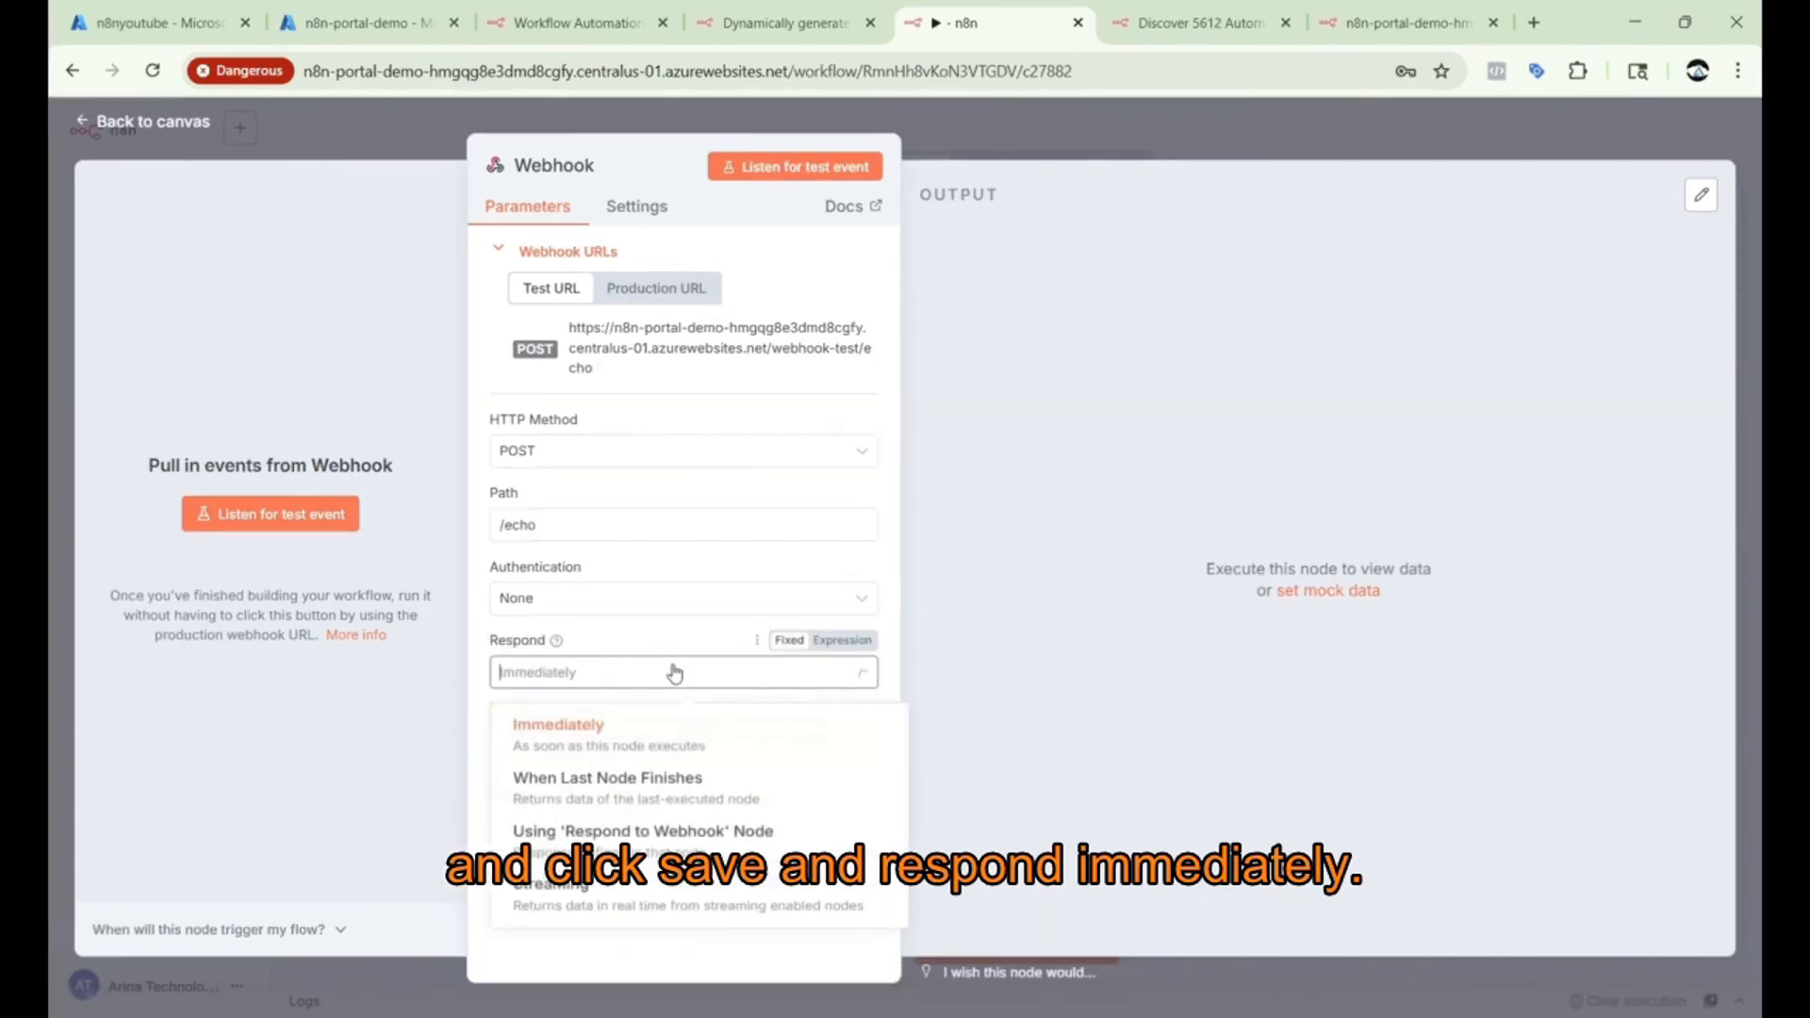
pyautogui.click(662, 710)
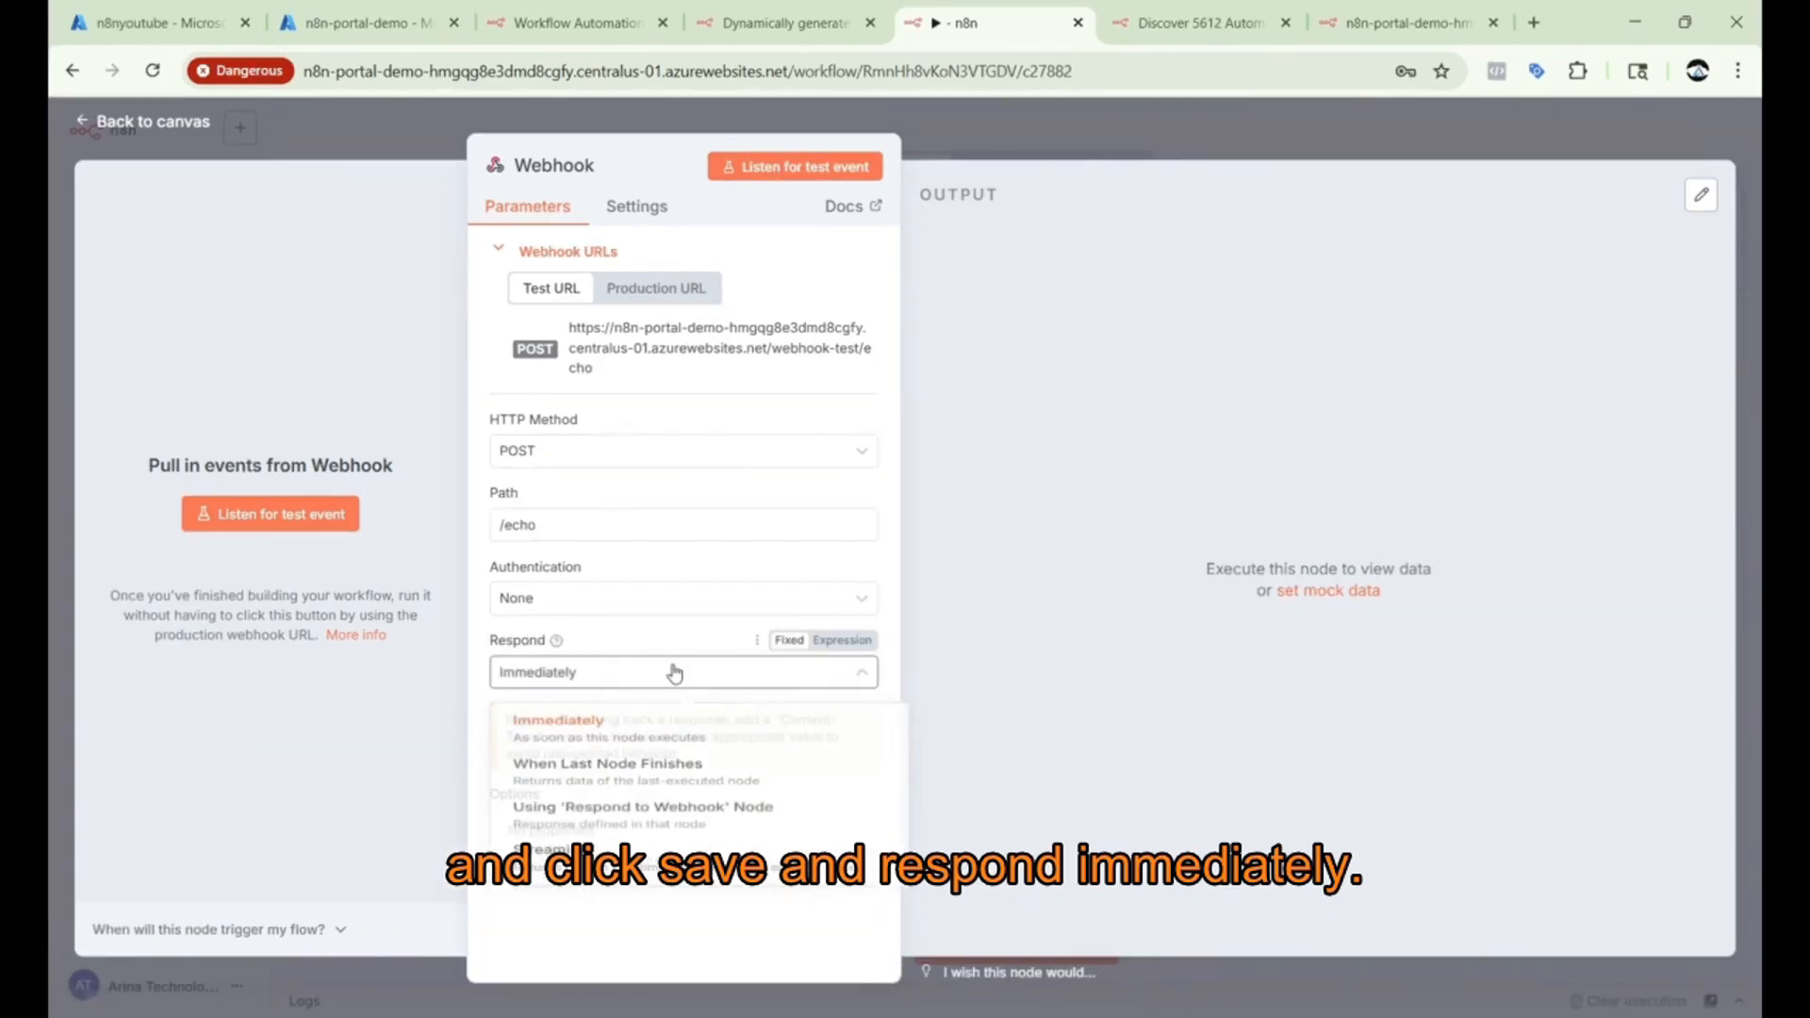
pyautogui.press('Escape')
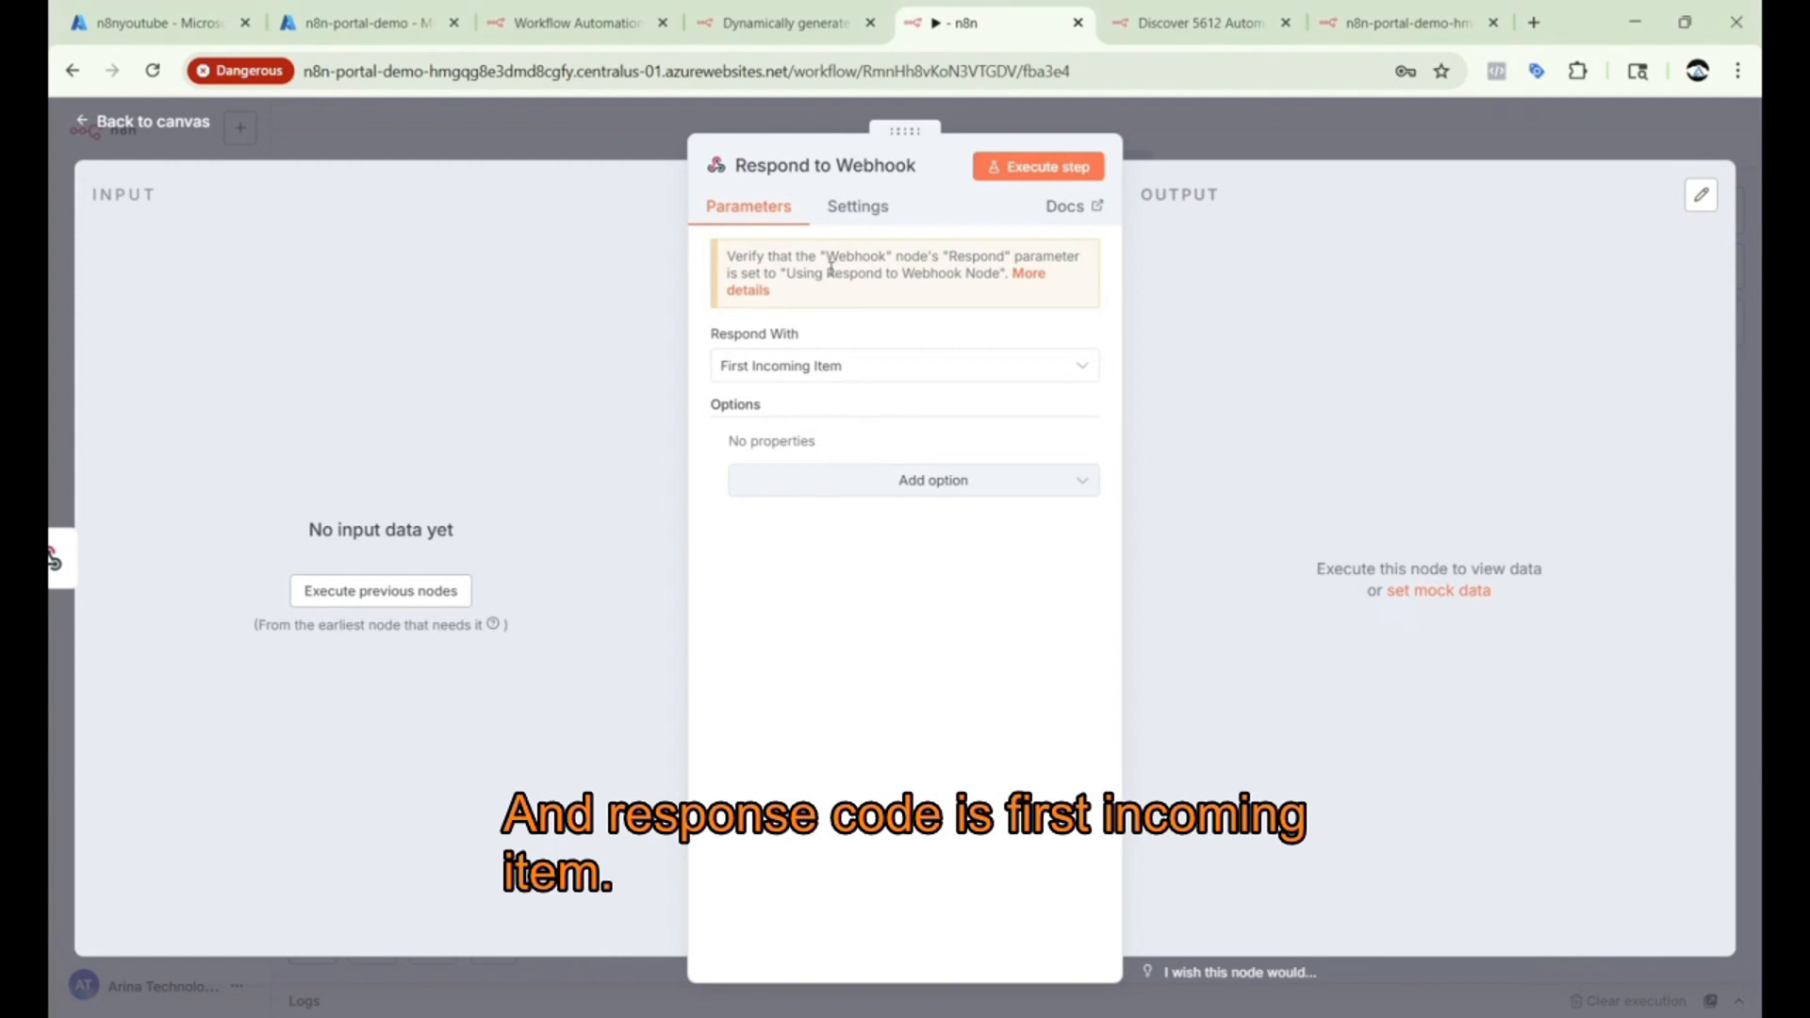
# Review the Respond With choices and the settings of the Respond to Webhook node, then close it.
pyautogui.click(818, 367)
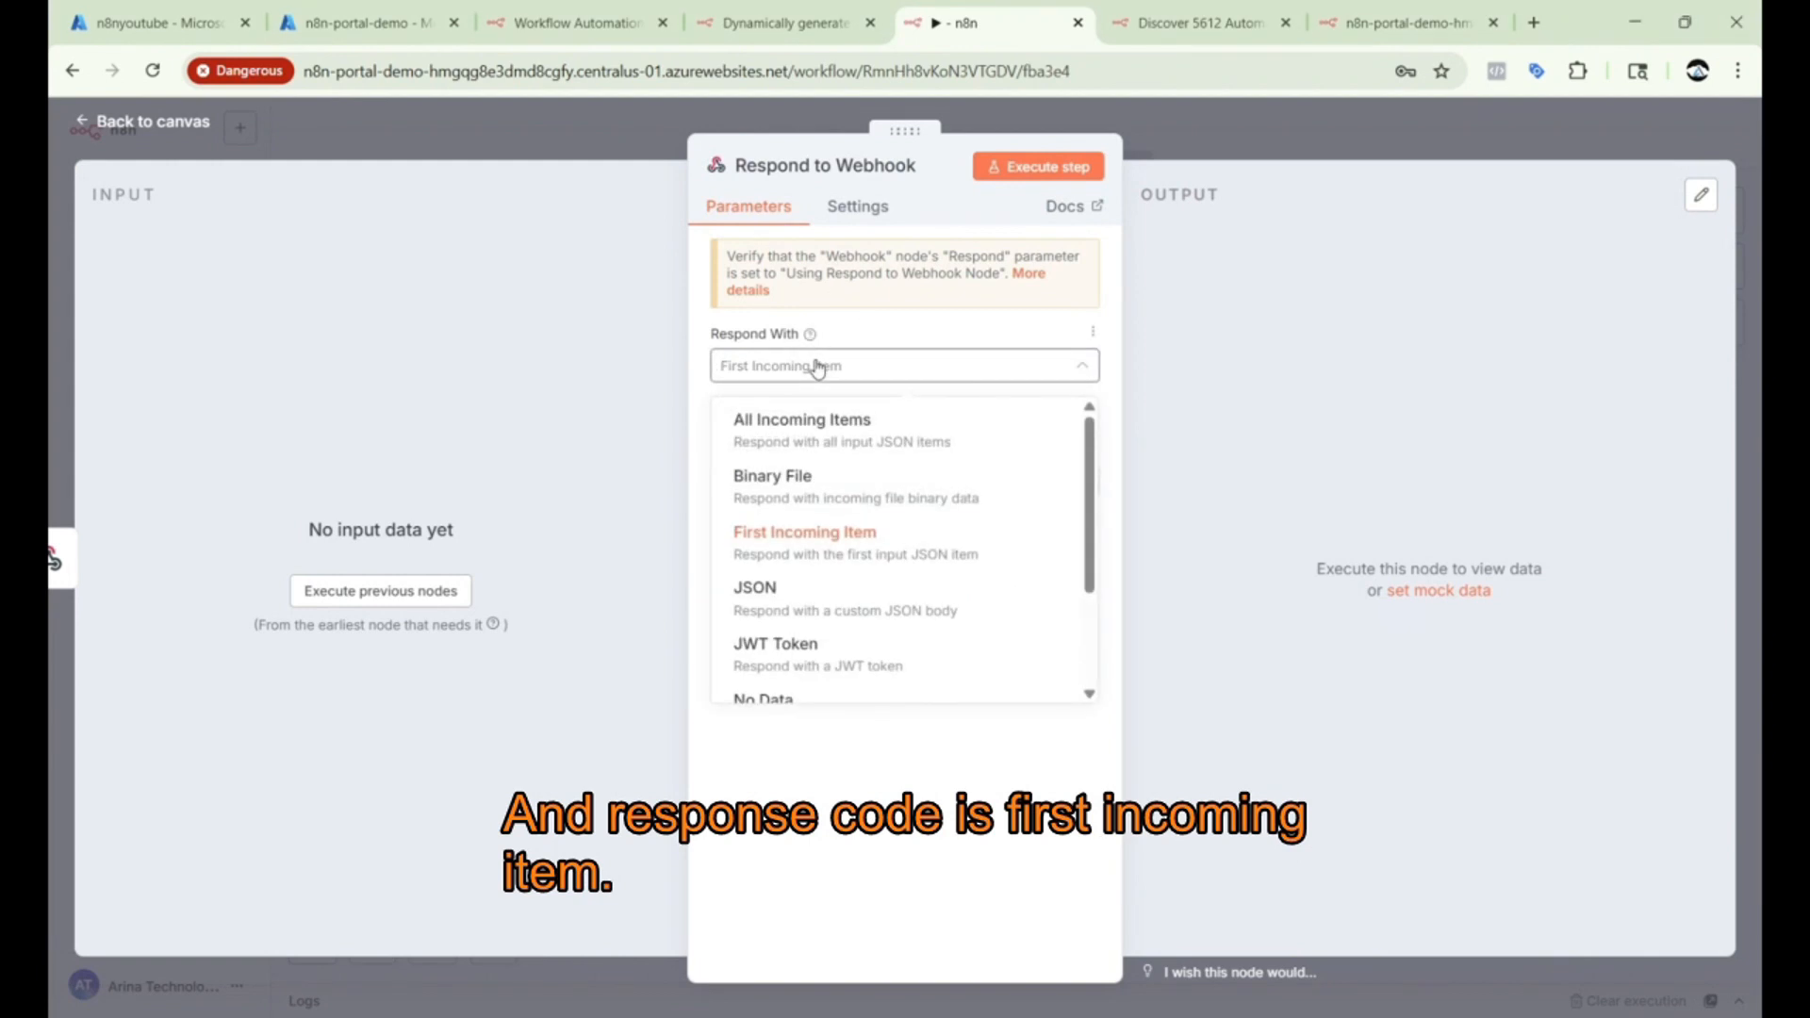
pyautogui.click(818, 367)
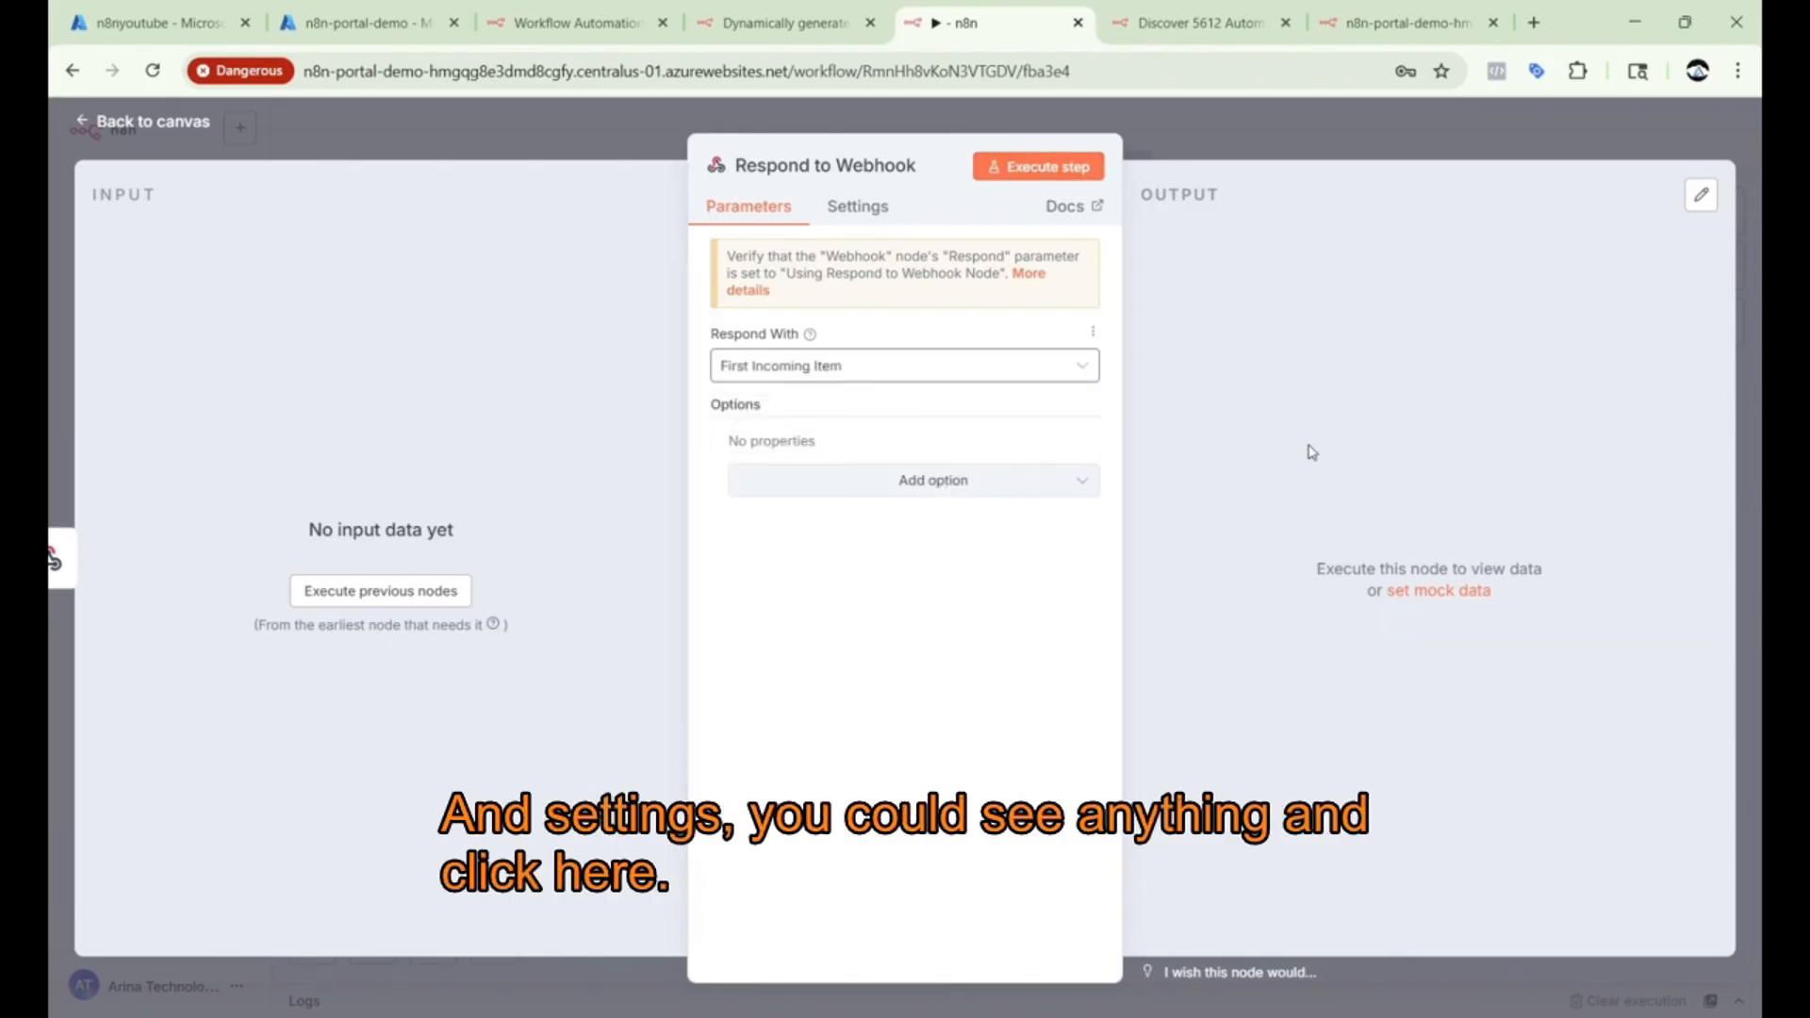
pyautogui.click(866, 215)
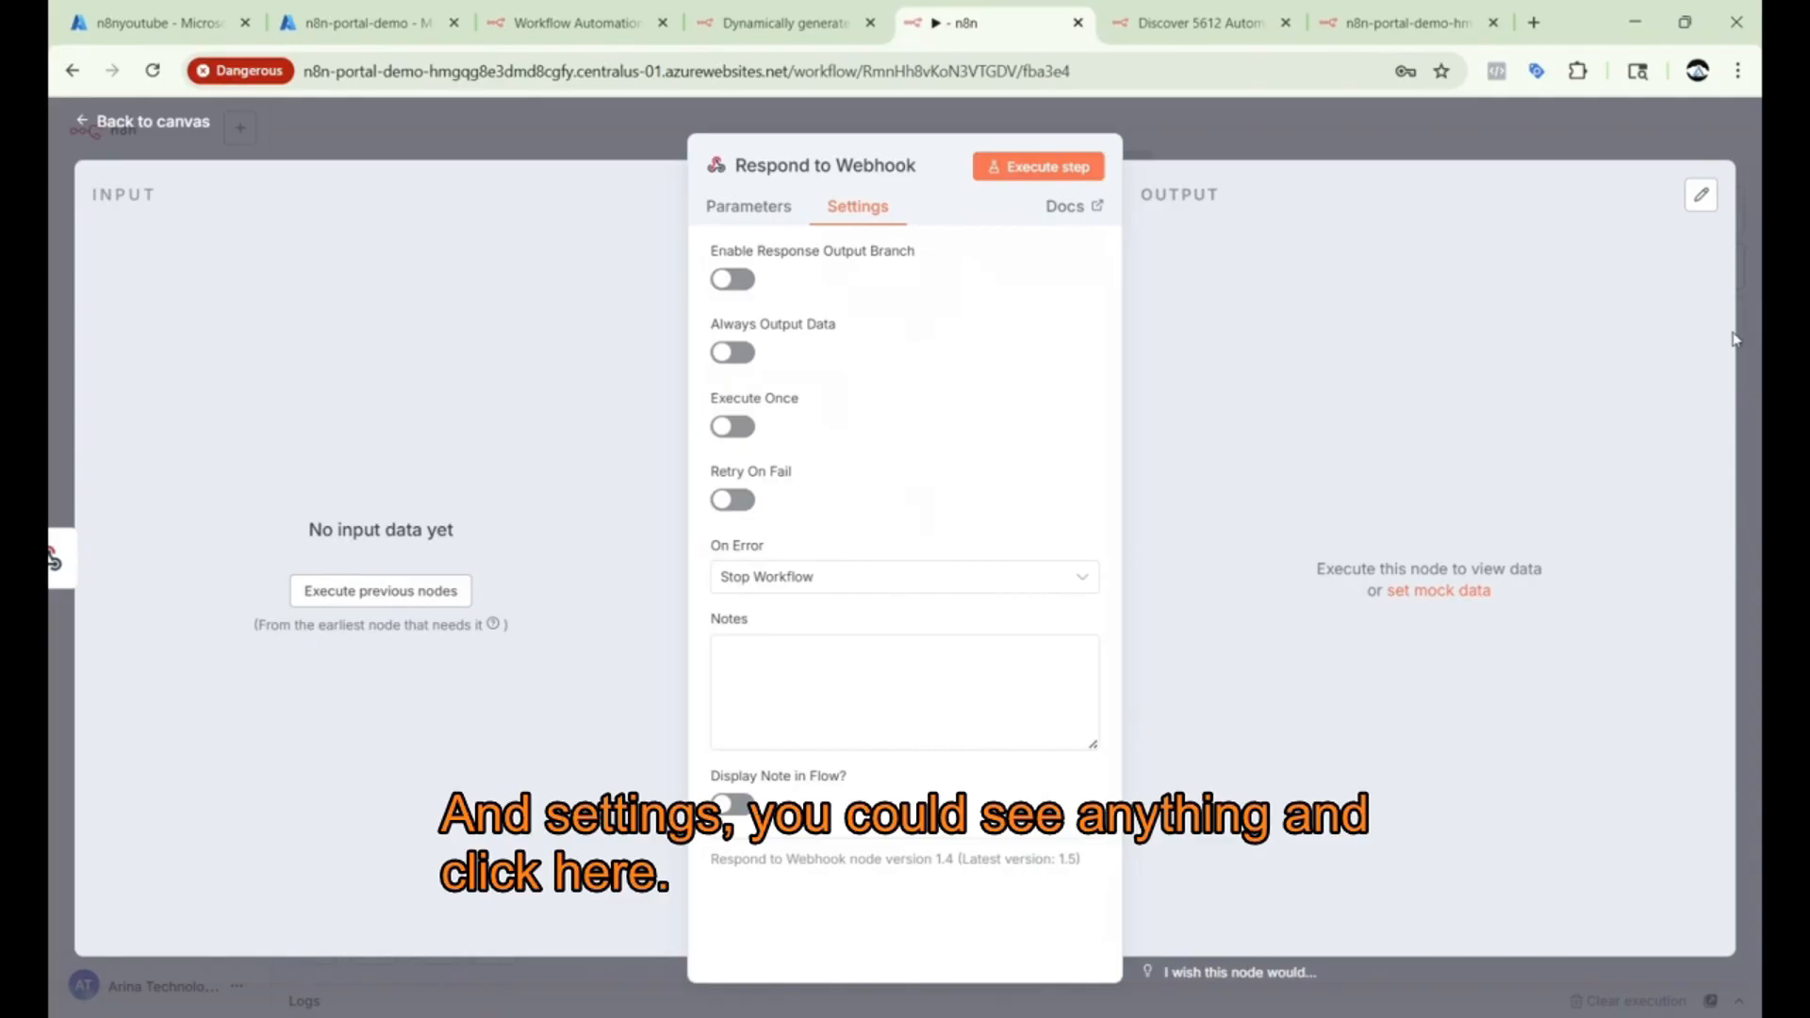
pyautogui.click(1450, 1011)
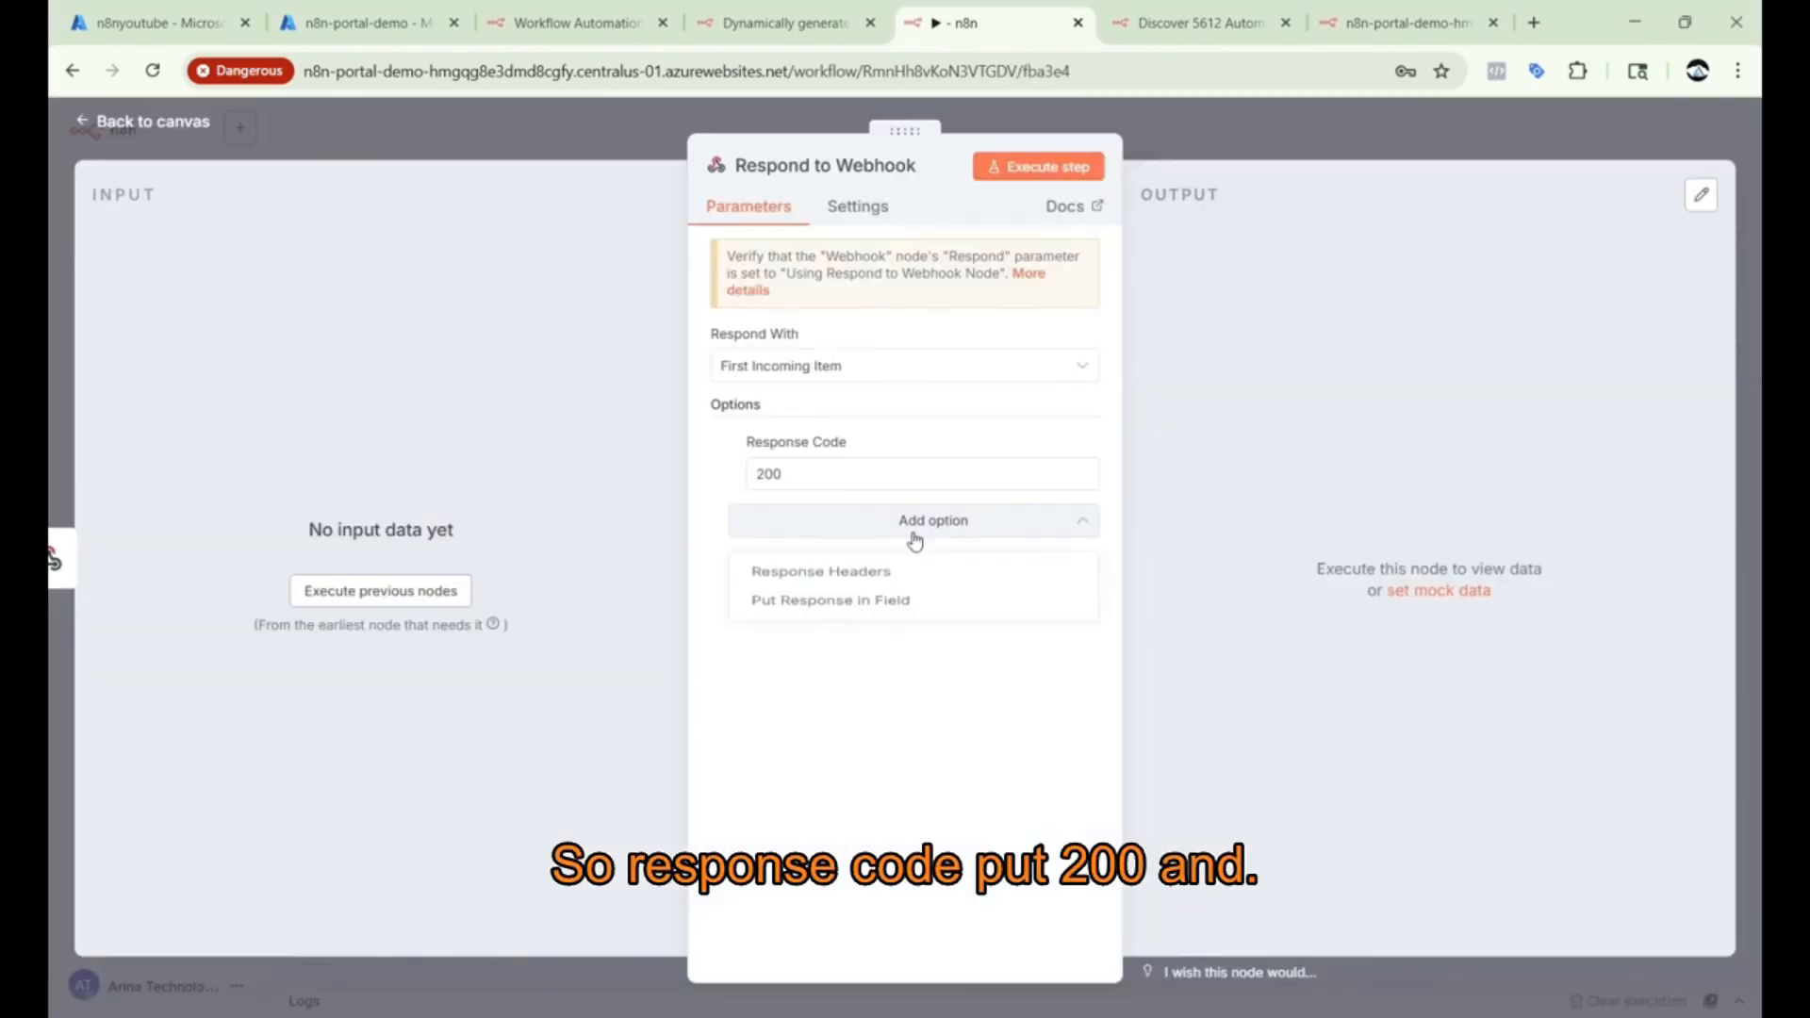
# Make the Respond to Webhook node return Text with code 200 and a body of ok: true, receivedAt: new Date().toISOString(), youSent: $json.
pyautogui.click(864, 477)
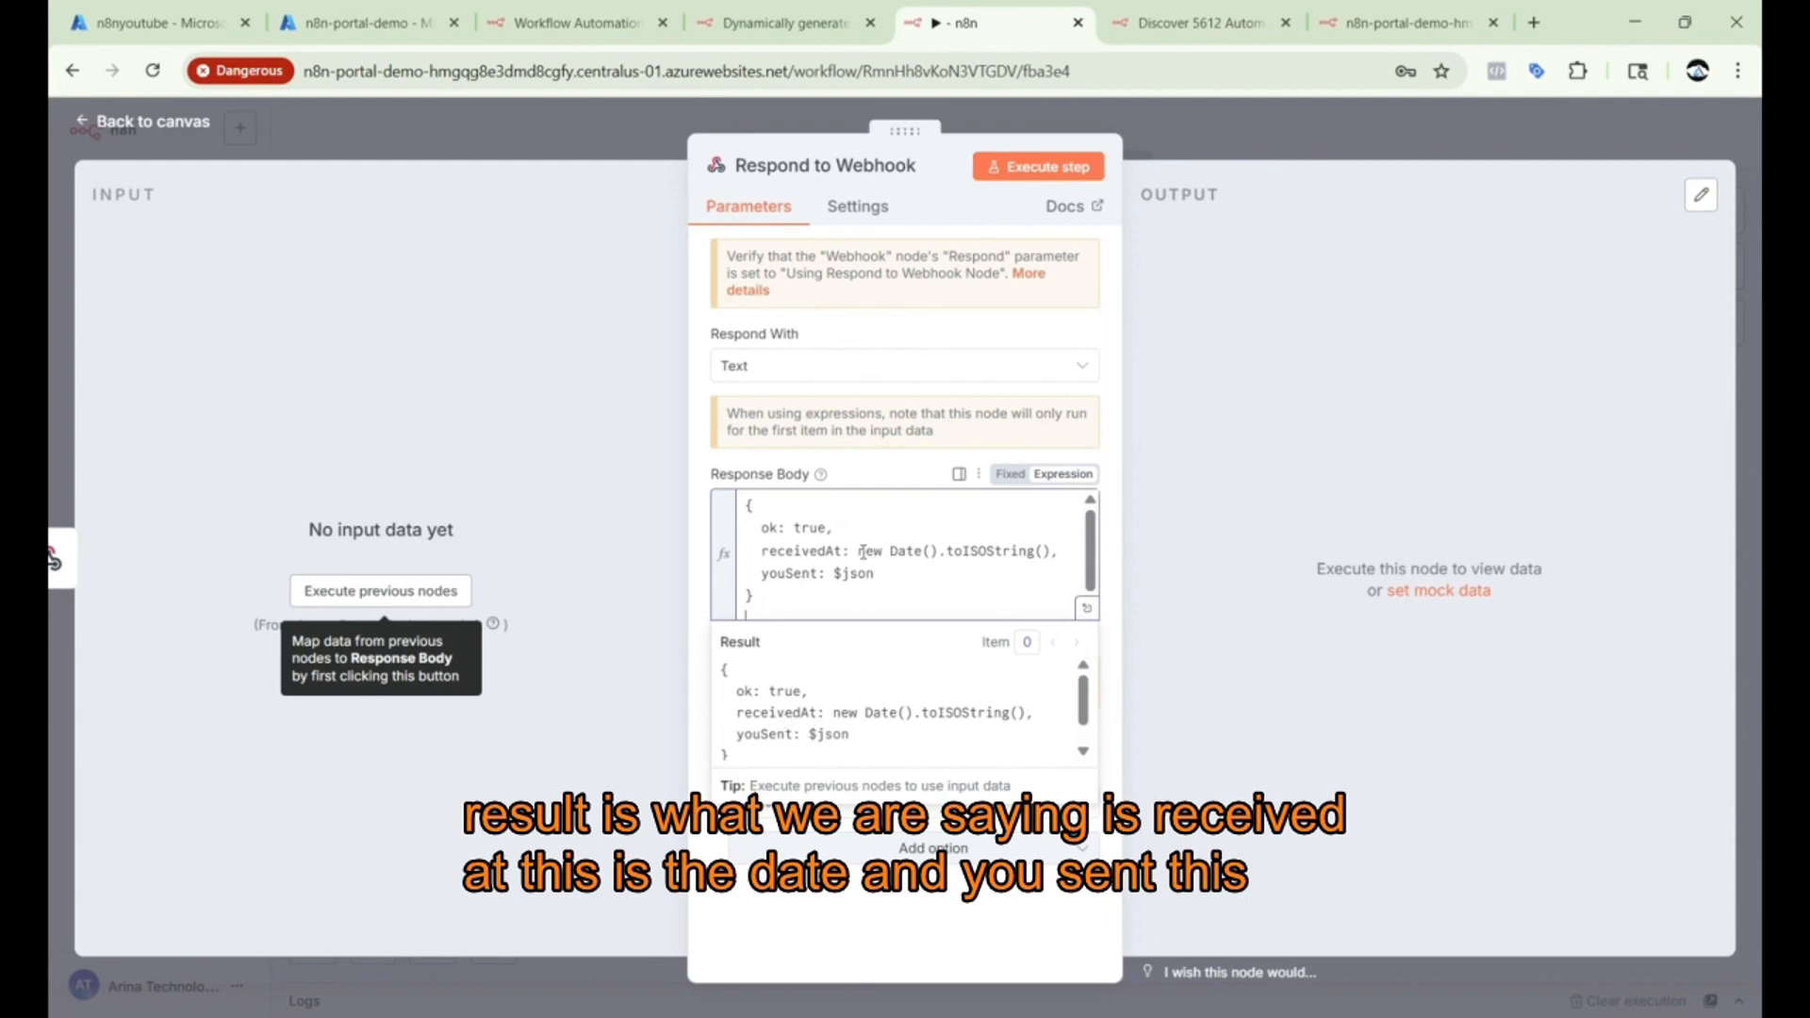
pyautogui.moveTo(863, 552); pyautogui.dragTo(1048, 560)
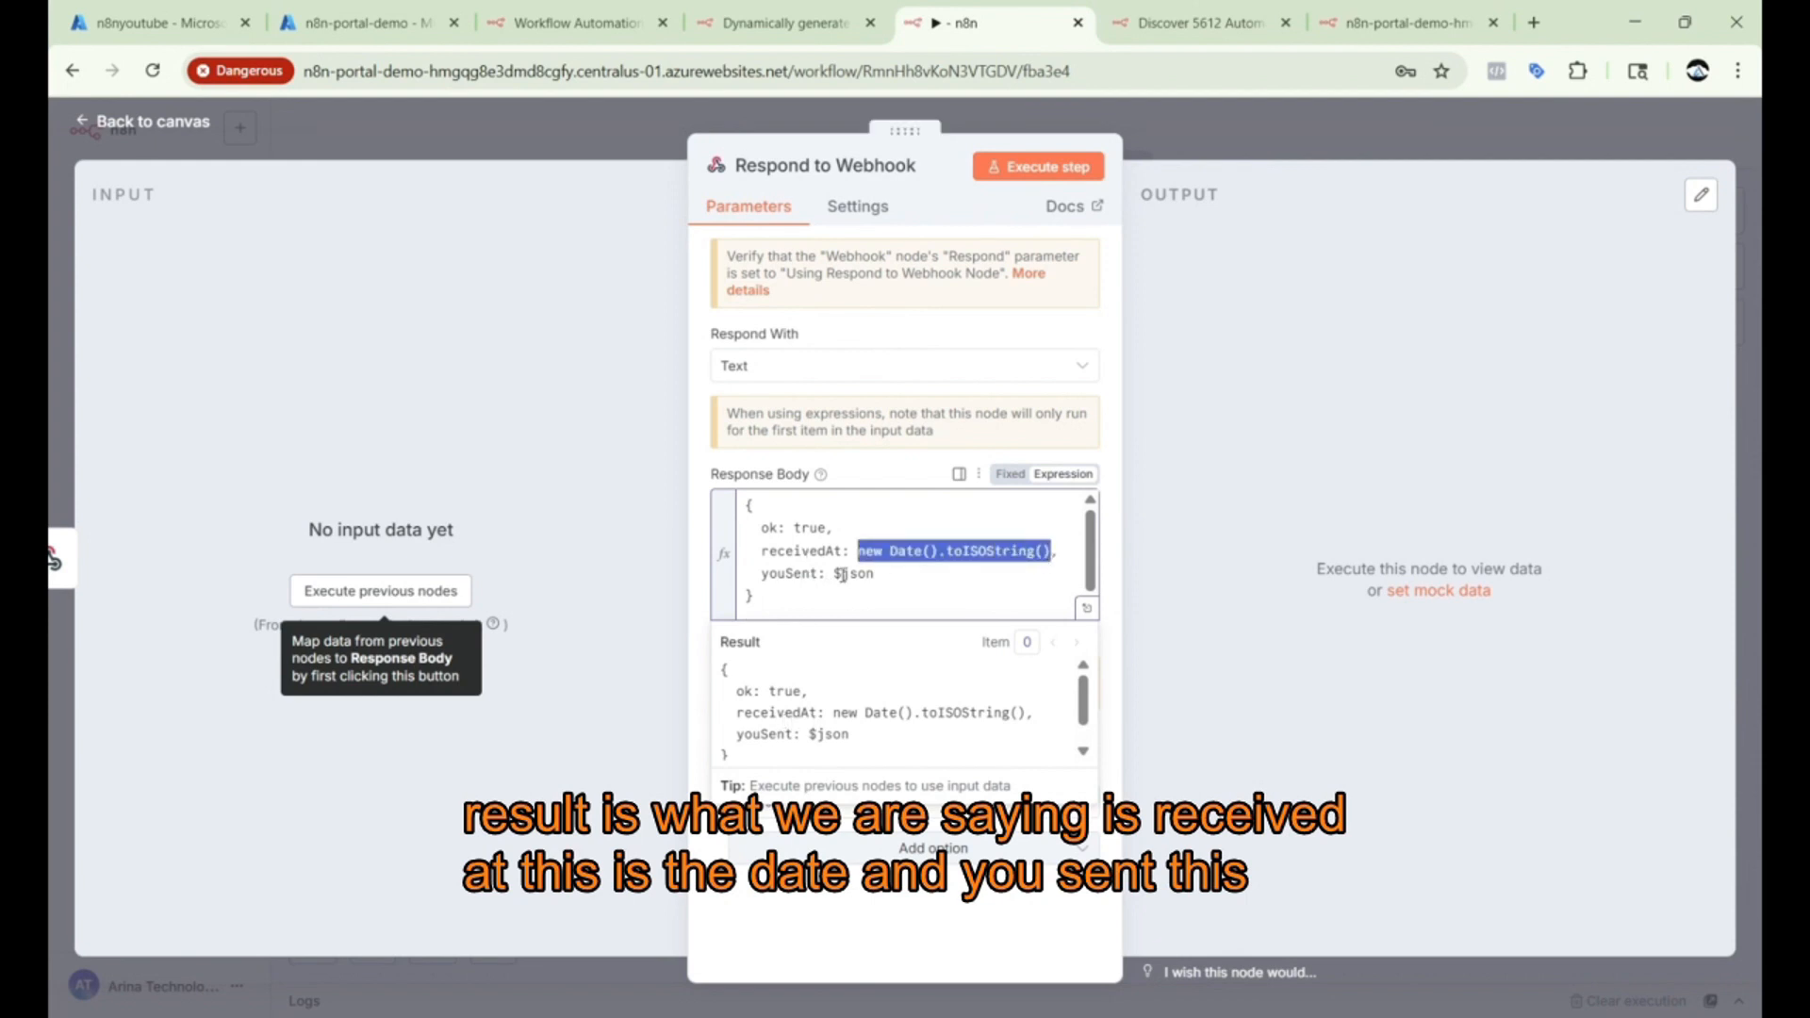
pyautogui.moveTo(834, 574); pyautogui.dragTo(874, 574)
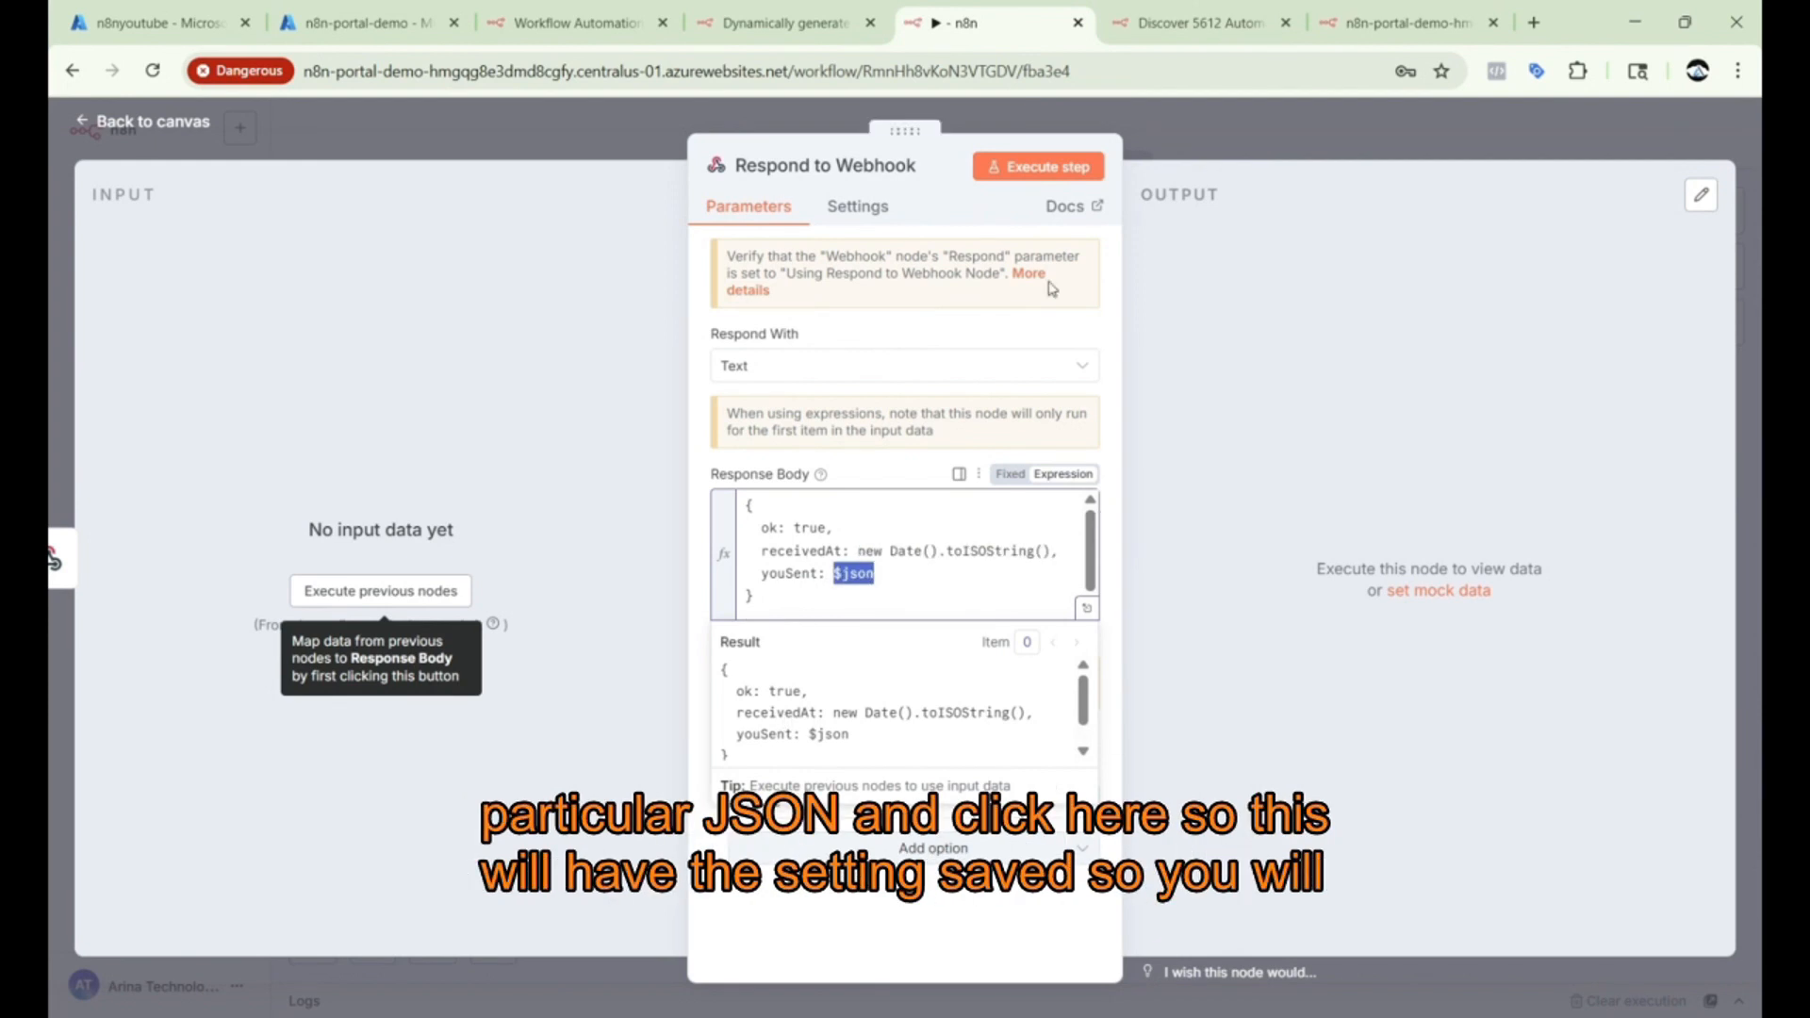
pyautogui.click(1390, 1002)
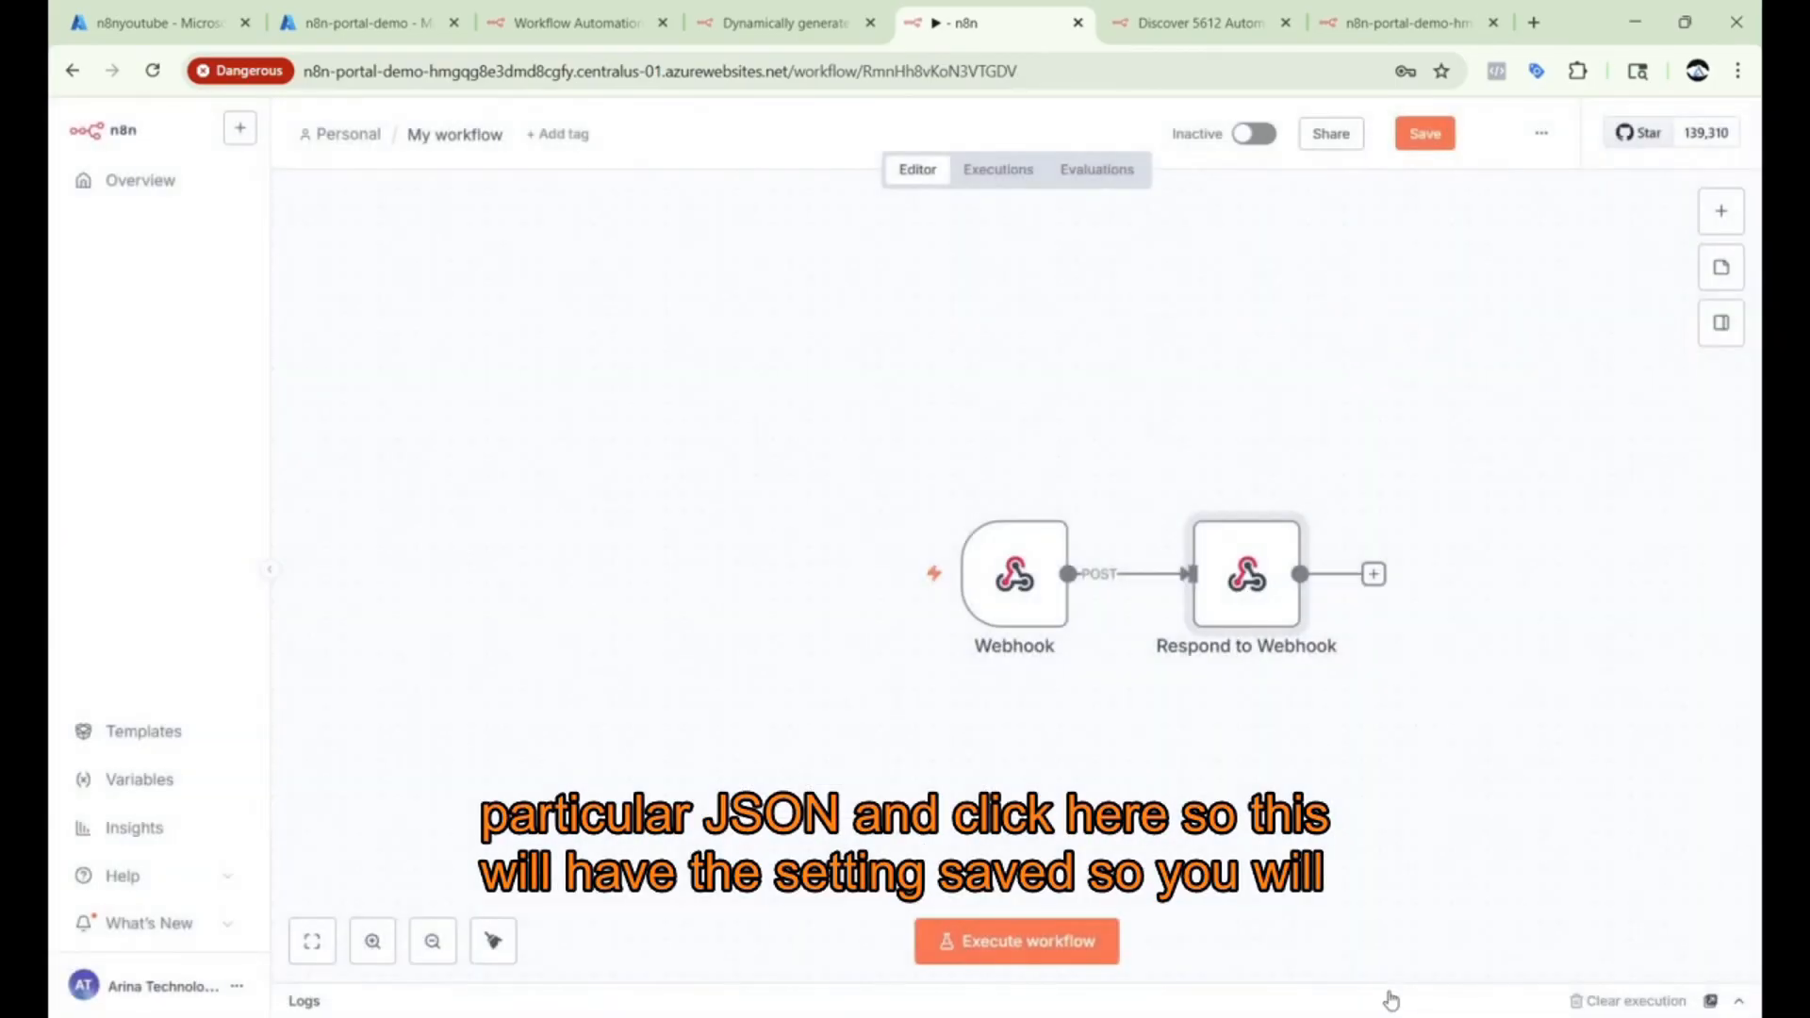
# Recheck the Respond to Webhook node's parameters and save the workflow.
pyautogui.doubleClick(1248, 577)
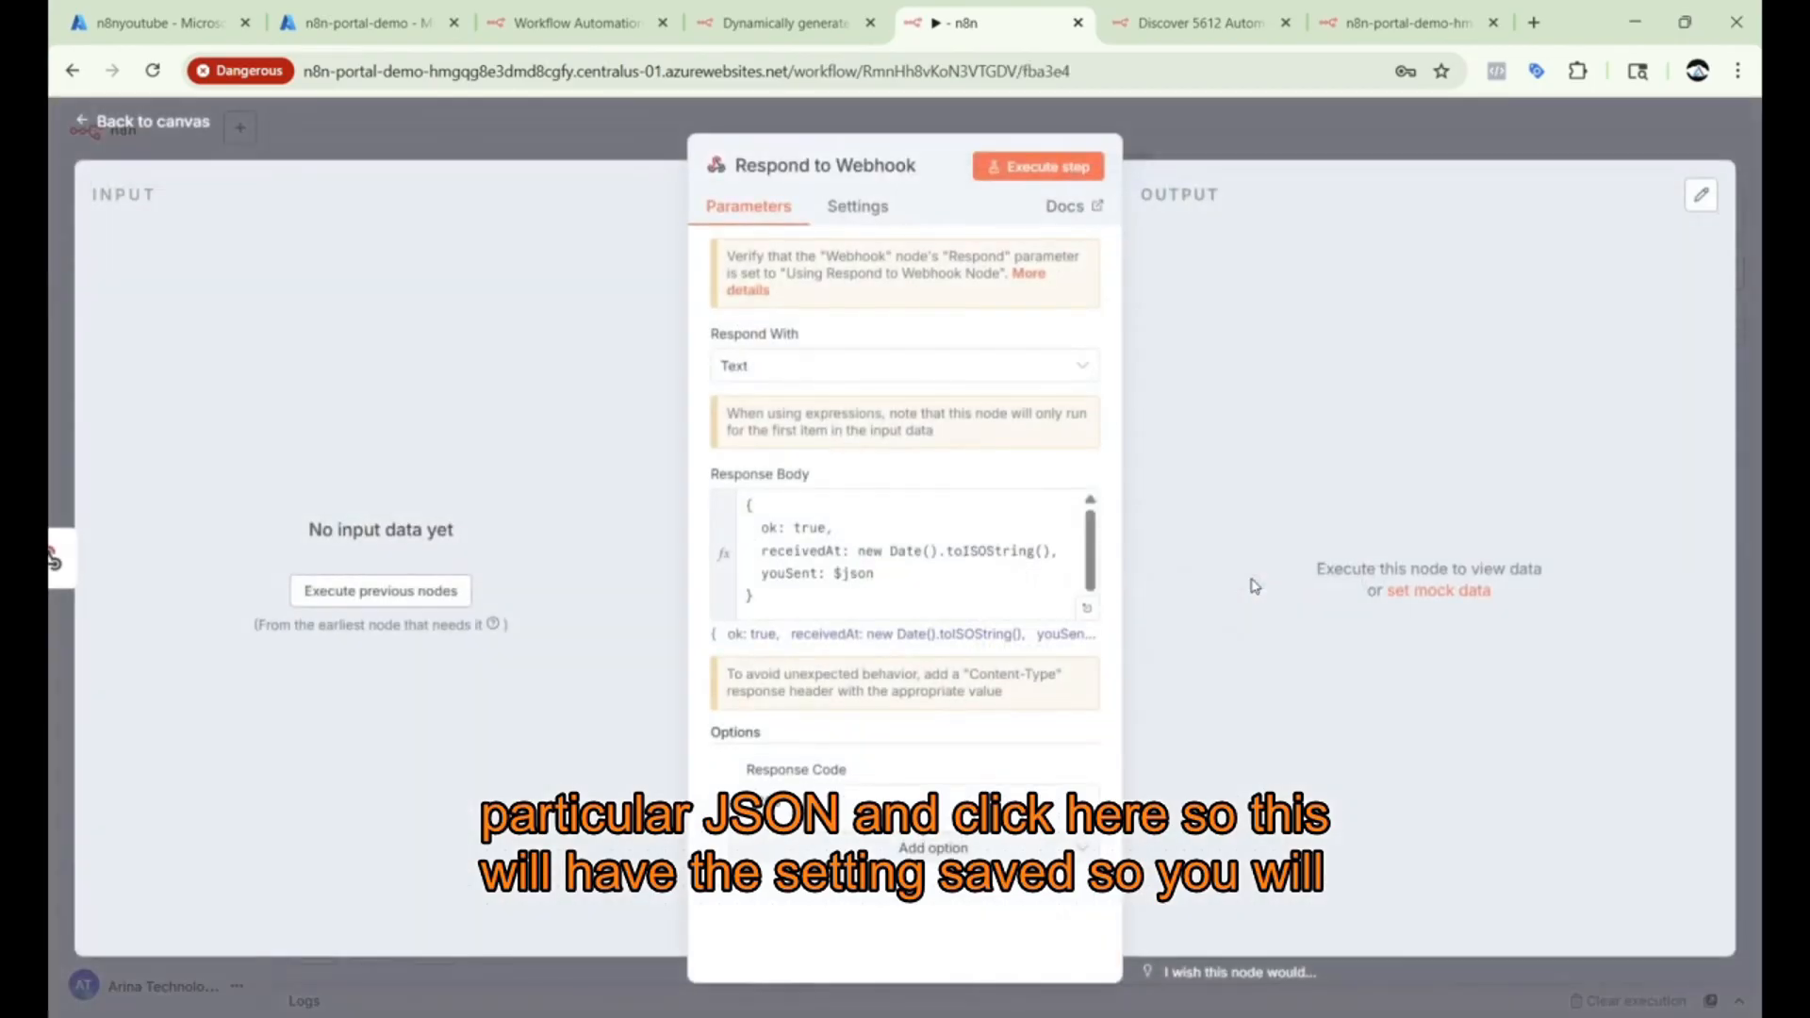
pyautogui.click(1348, 1002)
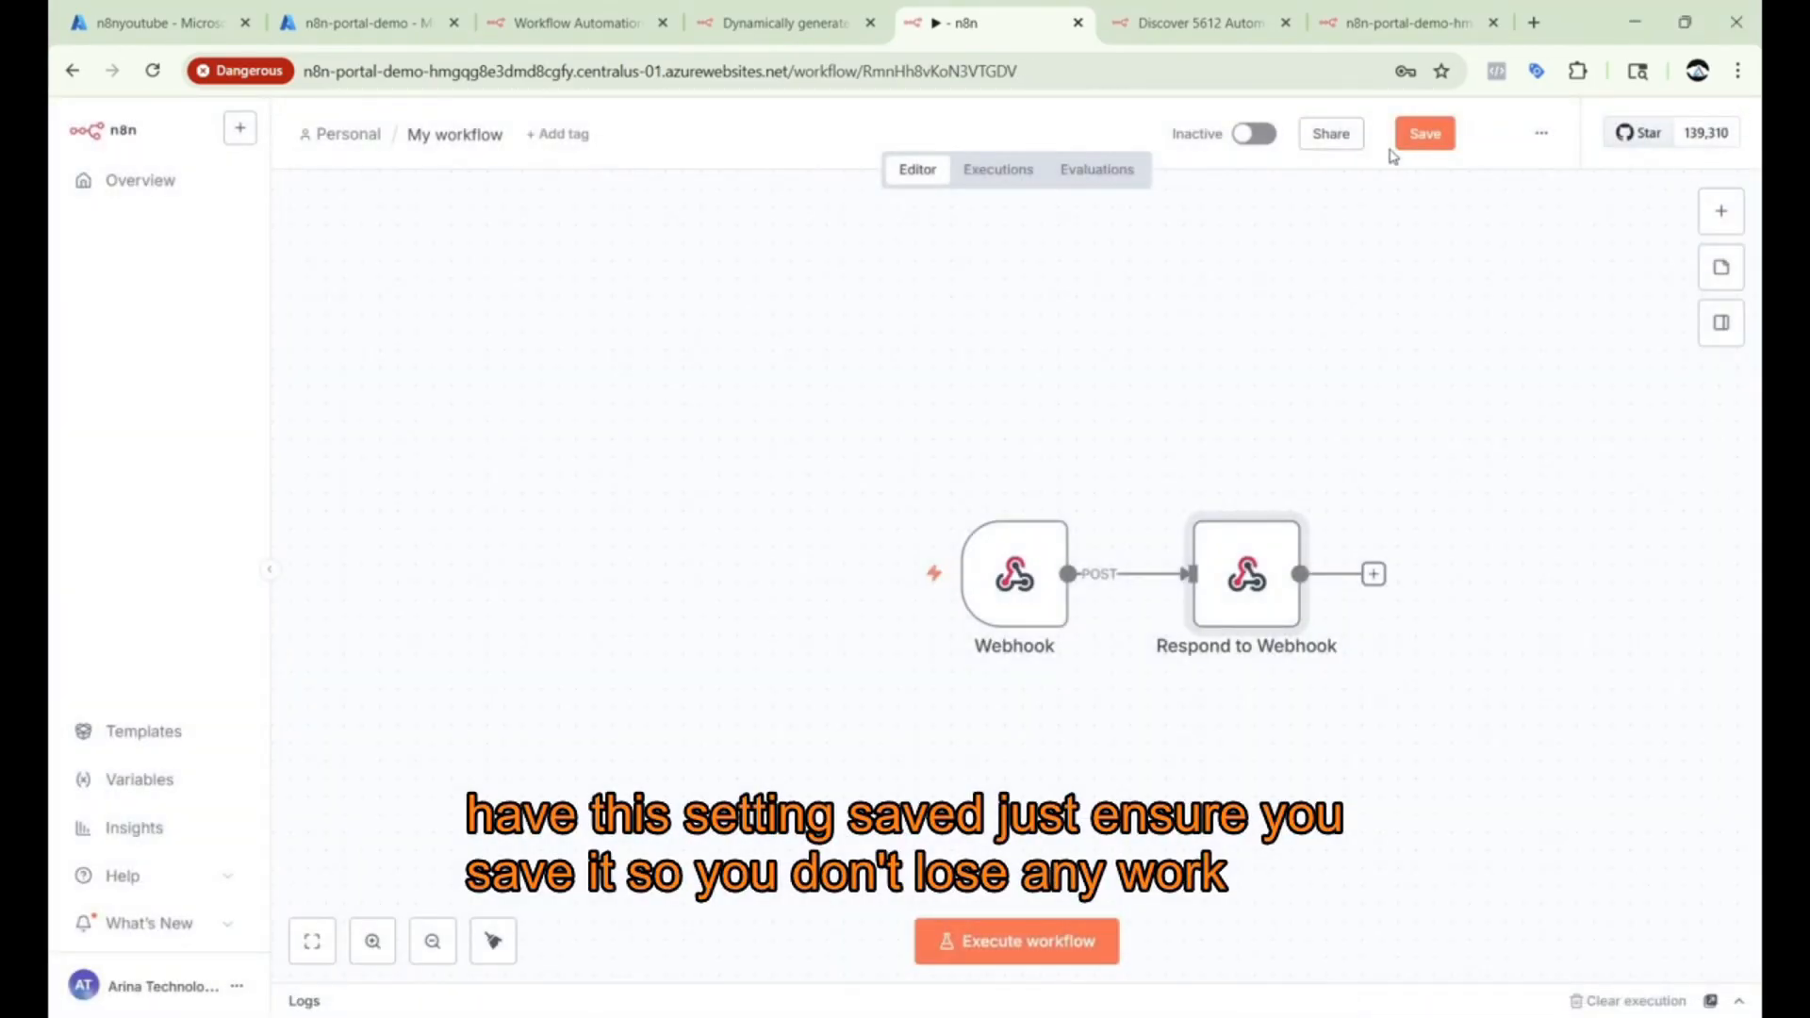
pyautogui.click(1425, 137)
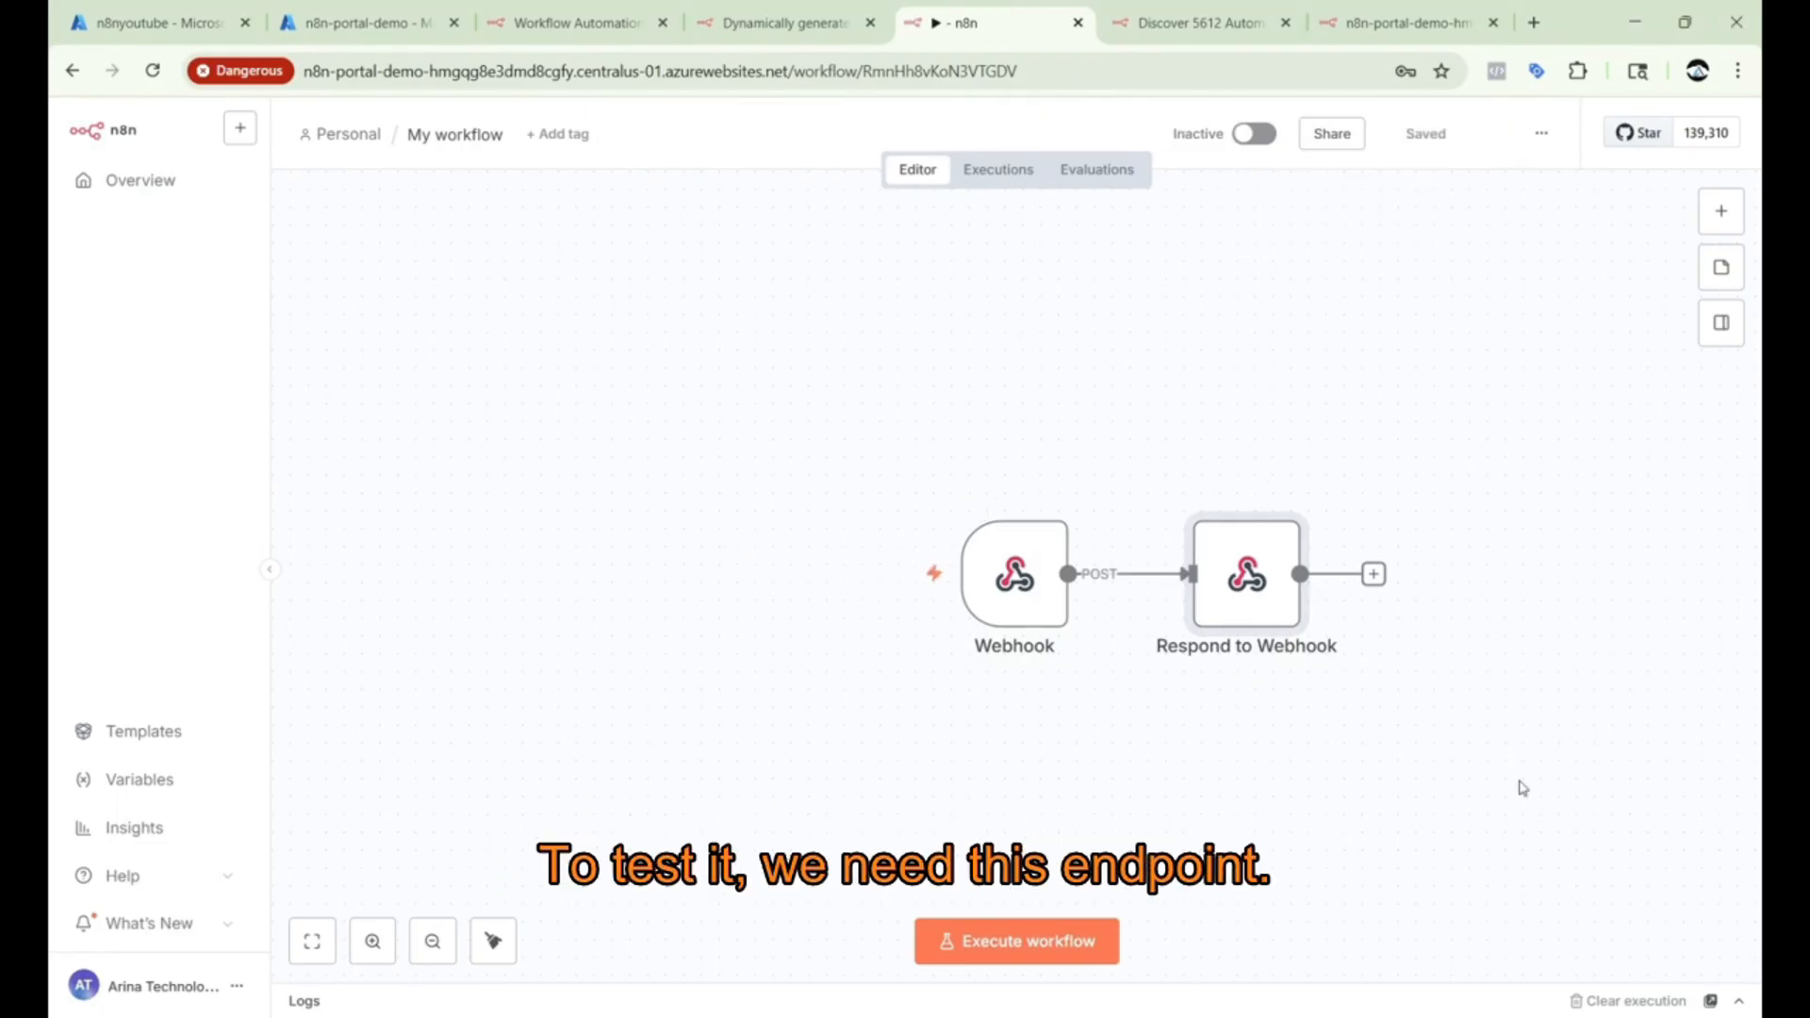
# Copy the test URL from the Webhook node.
pyautogui.click(1029, 580)
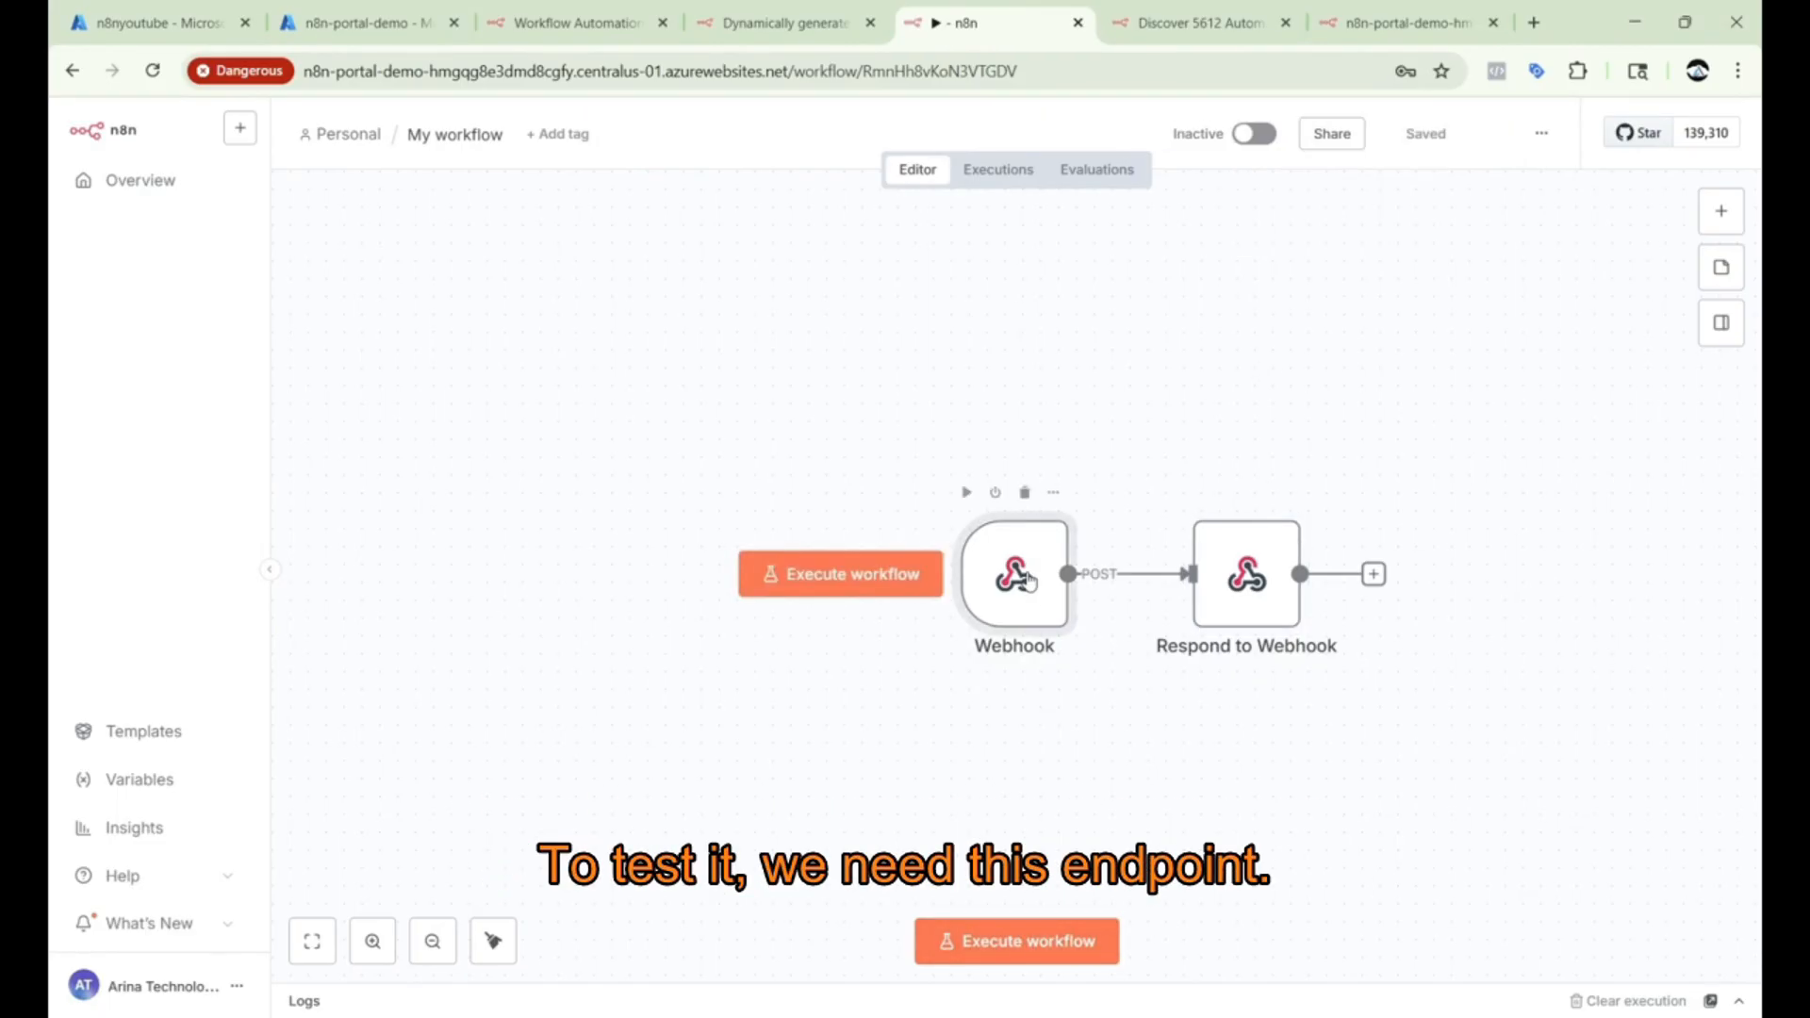
pyautogui.doubleClick(1030, 581)
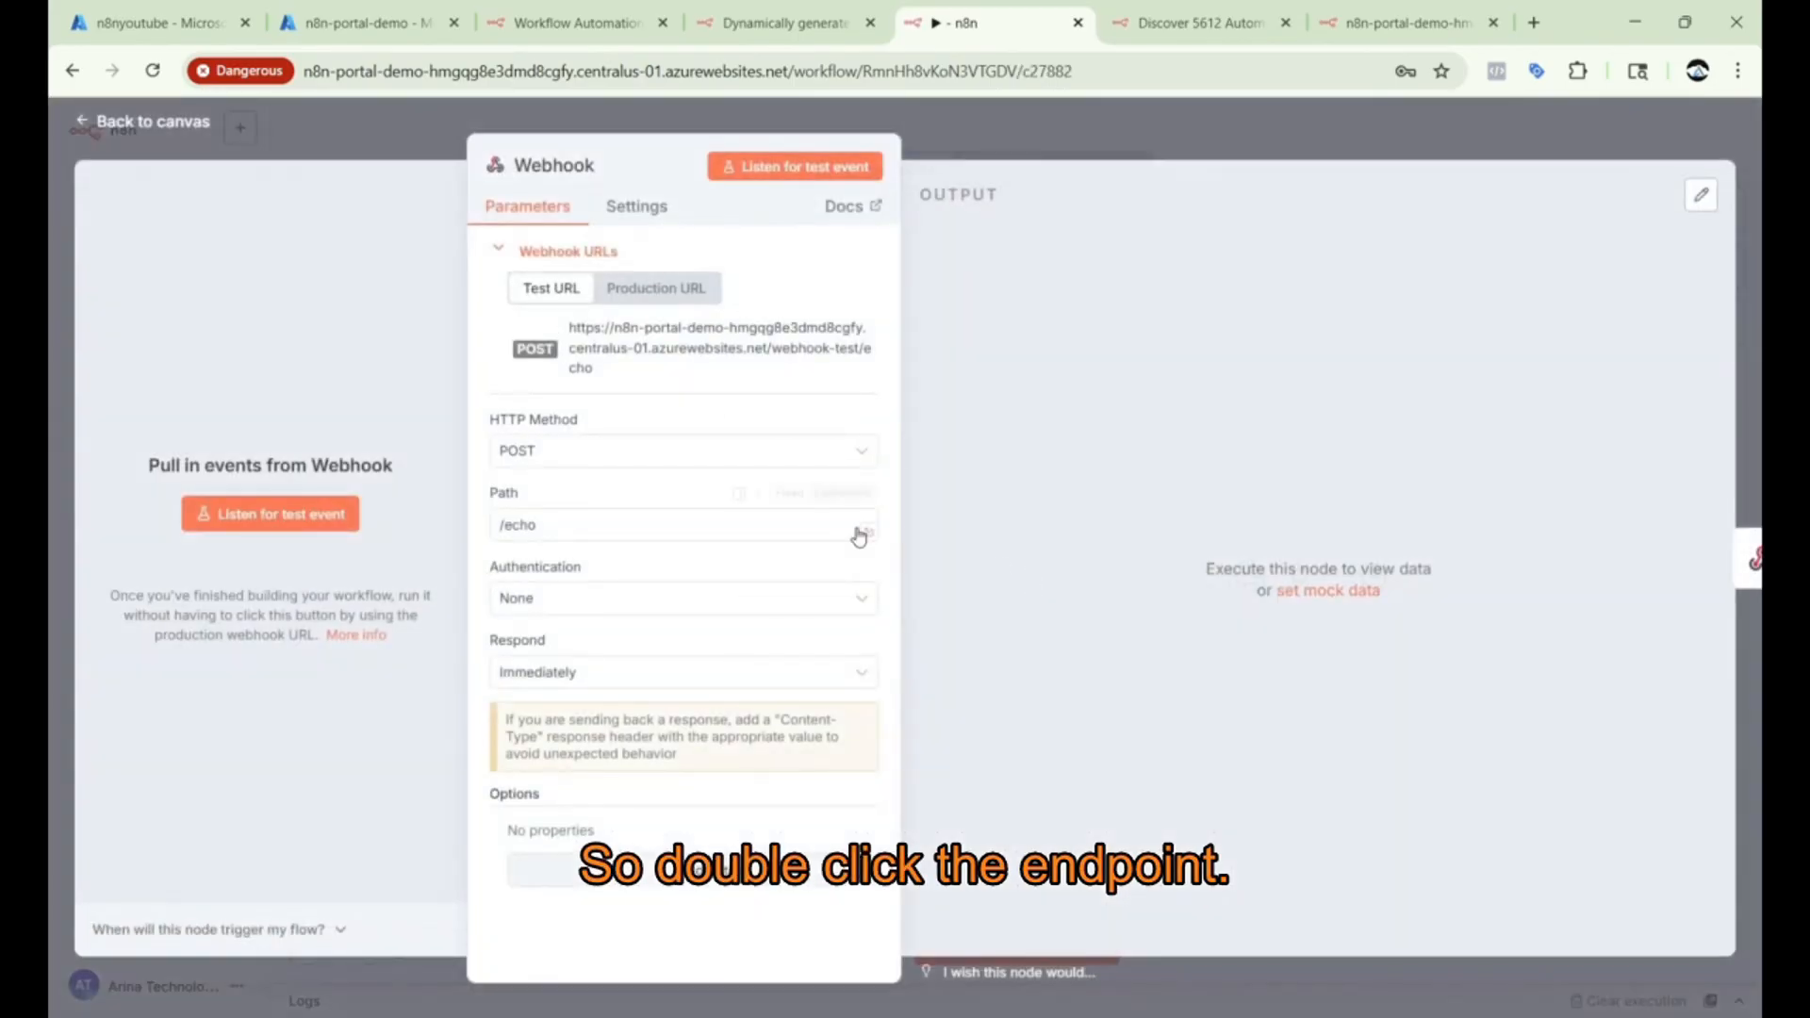
pyautogui.click(627, 369)
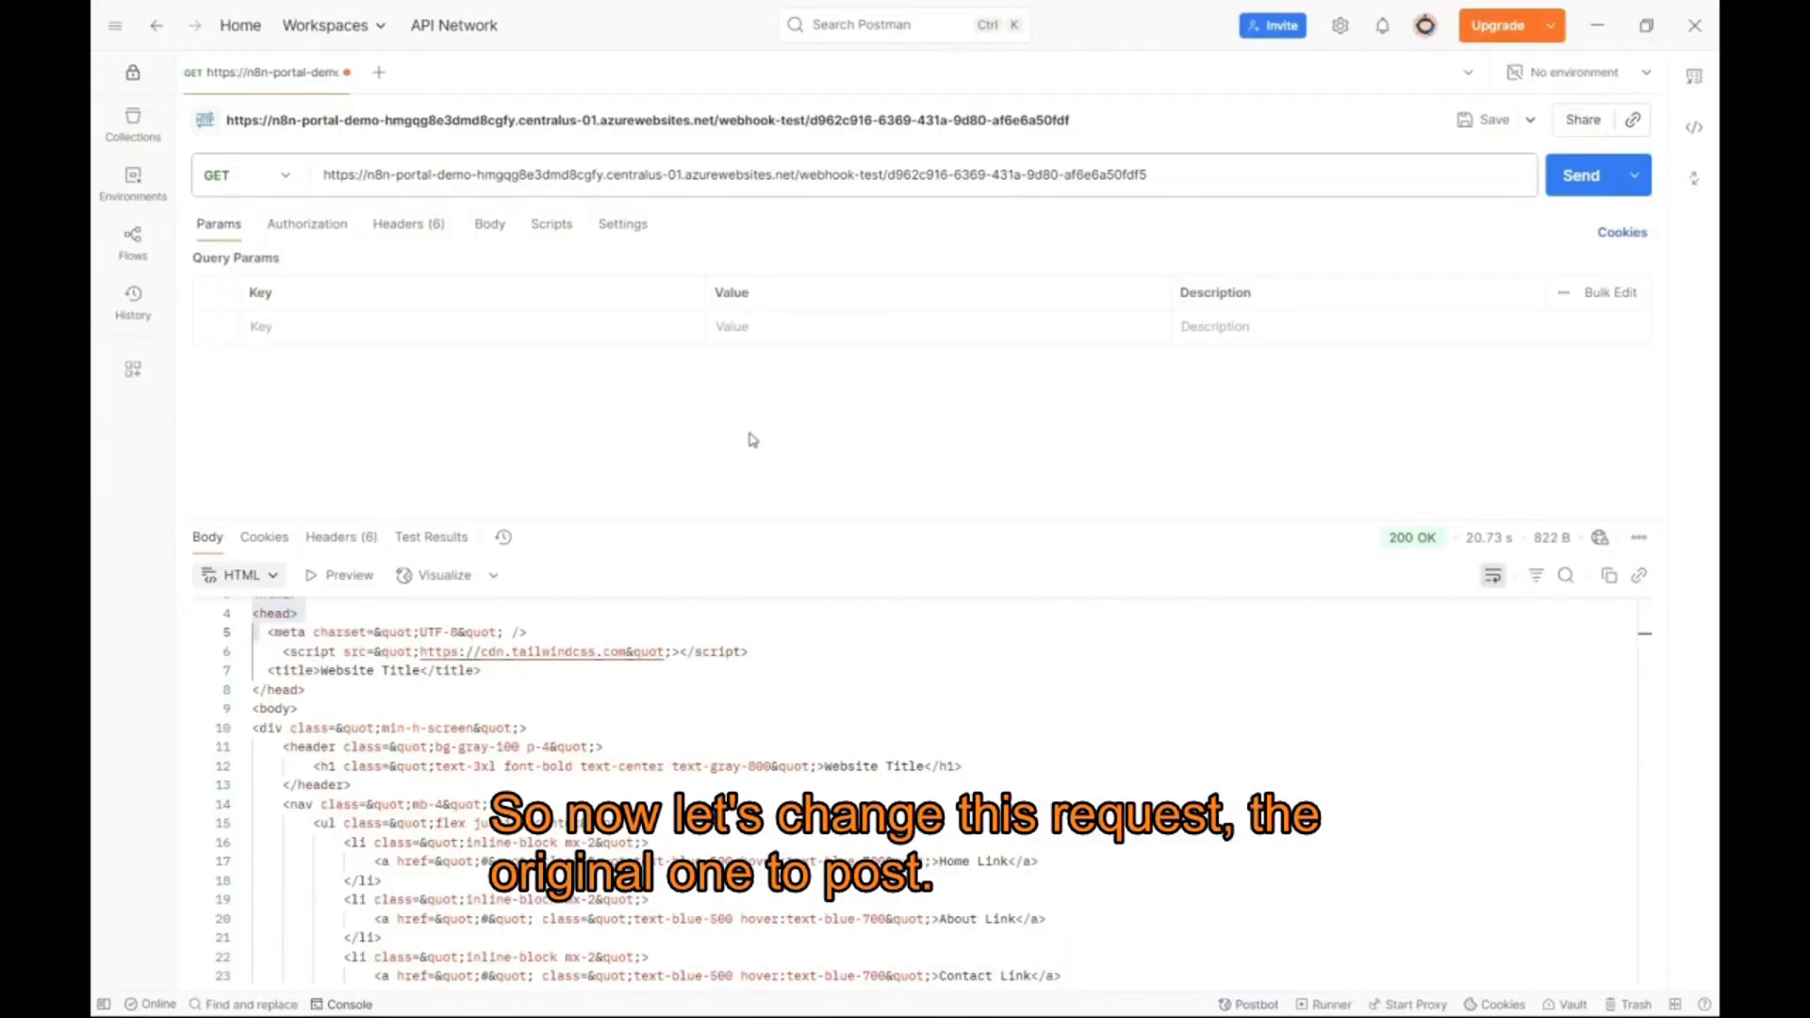
# In Postman, change the request method to POST and replace the request URL with the copied webhook-test/echo address.
pyautogui.click(285, 179)
pyautogui.click(275, 264)
pyautogui.tripleClick(445, 174)
pyautogui.hotkey('ctrl', 'v')
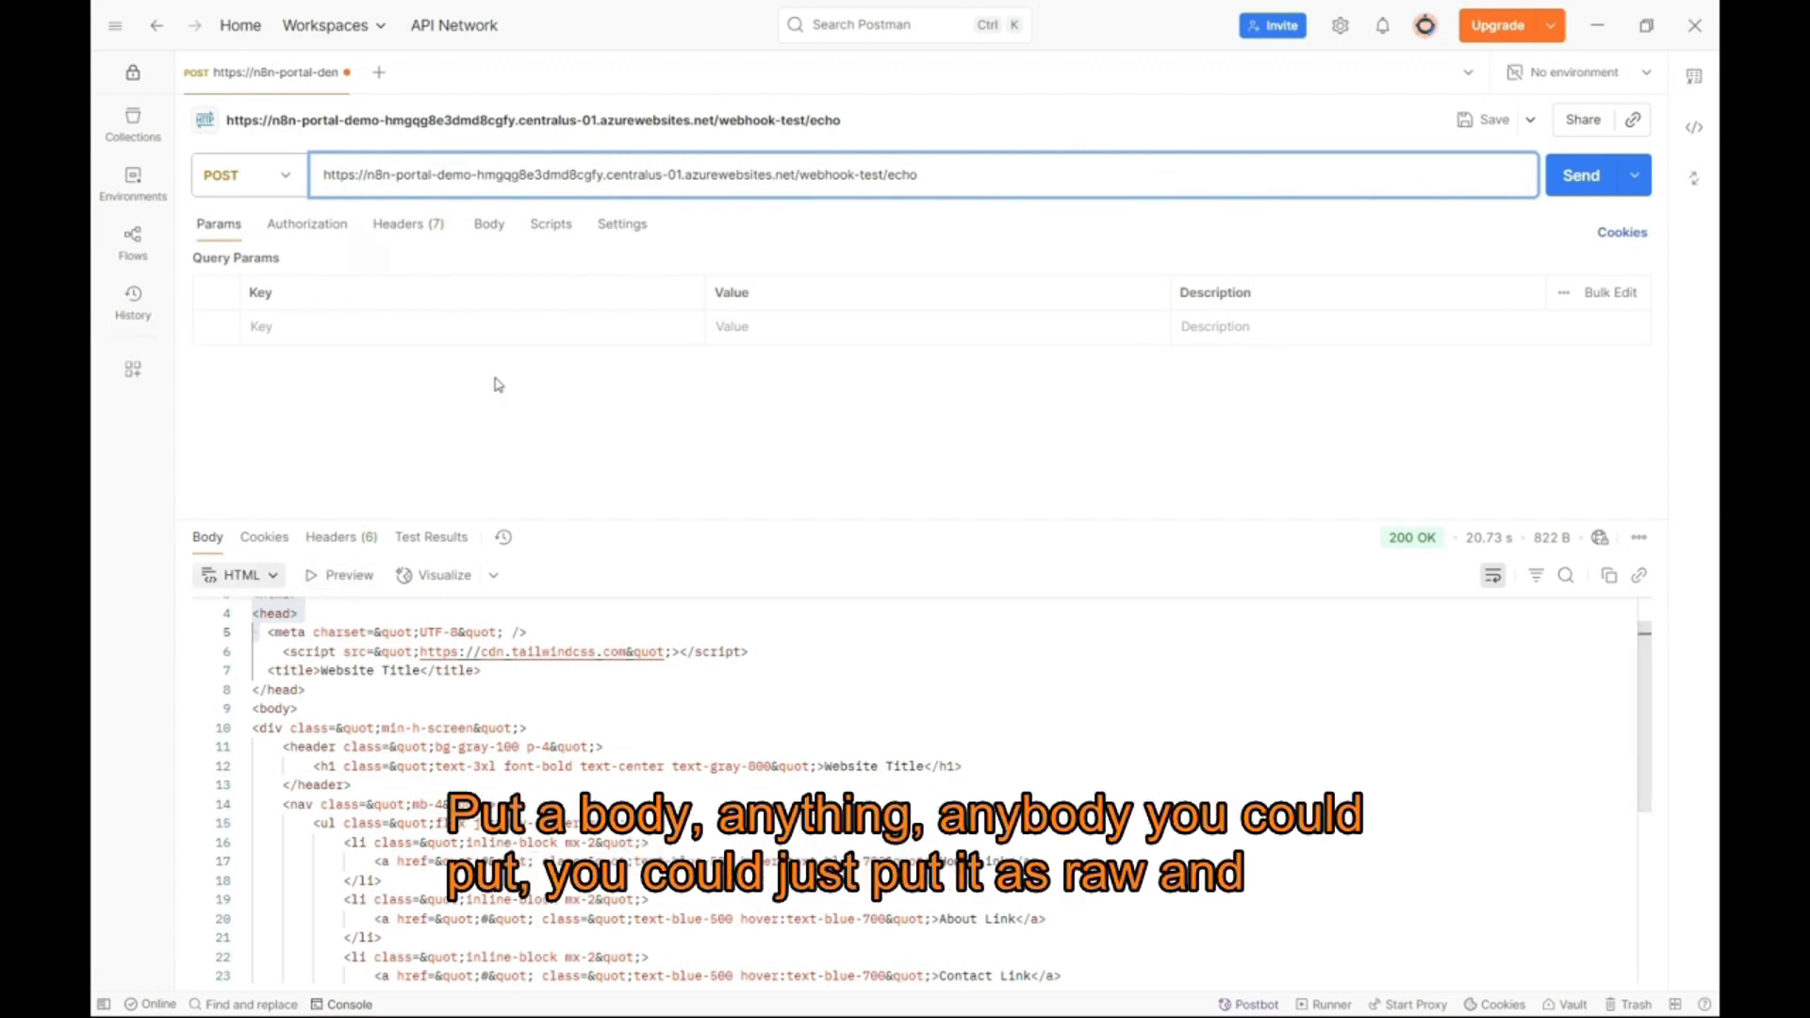
# Give the request a raw JSON body with name and email fields and the message "Hi from Azure".
pyautogui.click(504, 230)
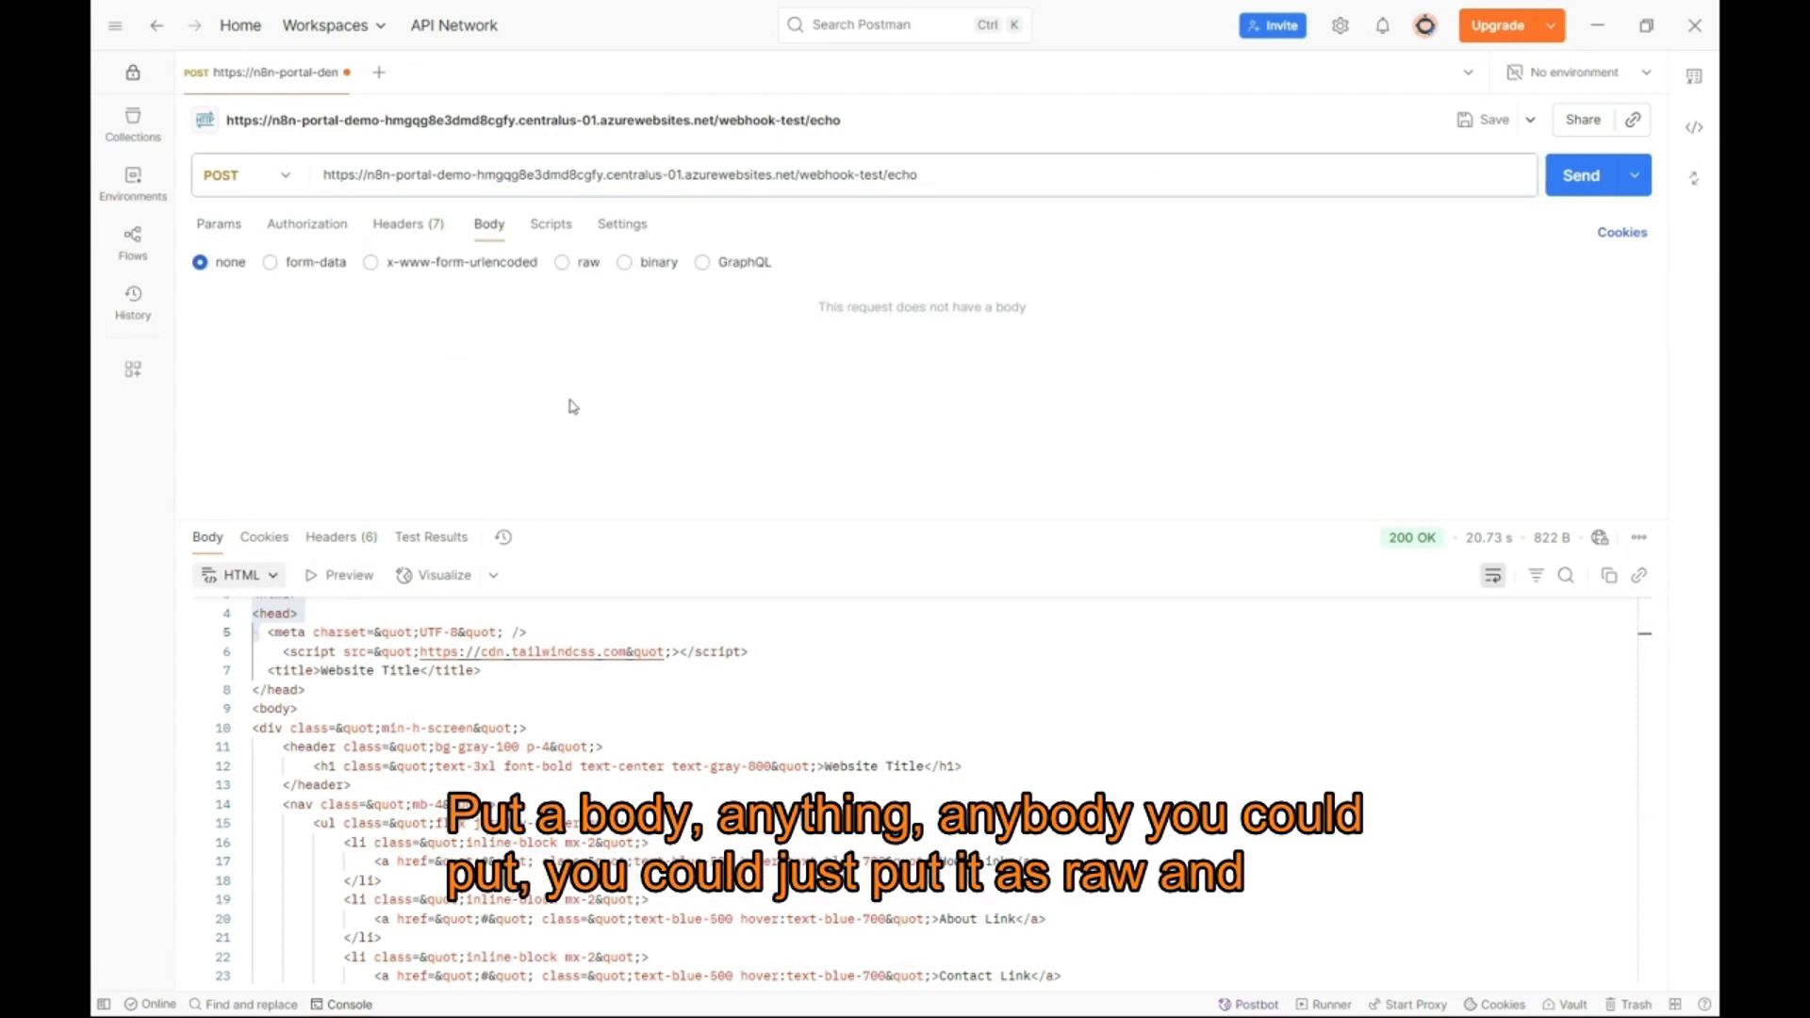
pyautogui.click(563, 264)
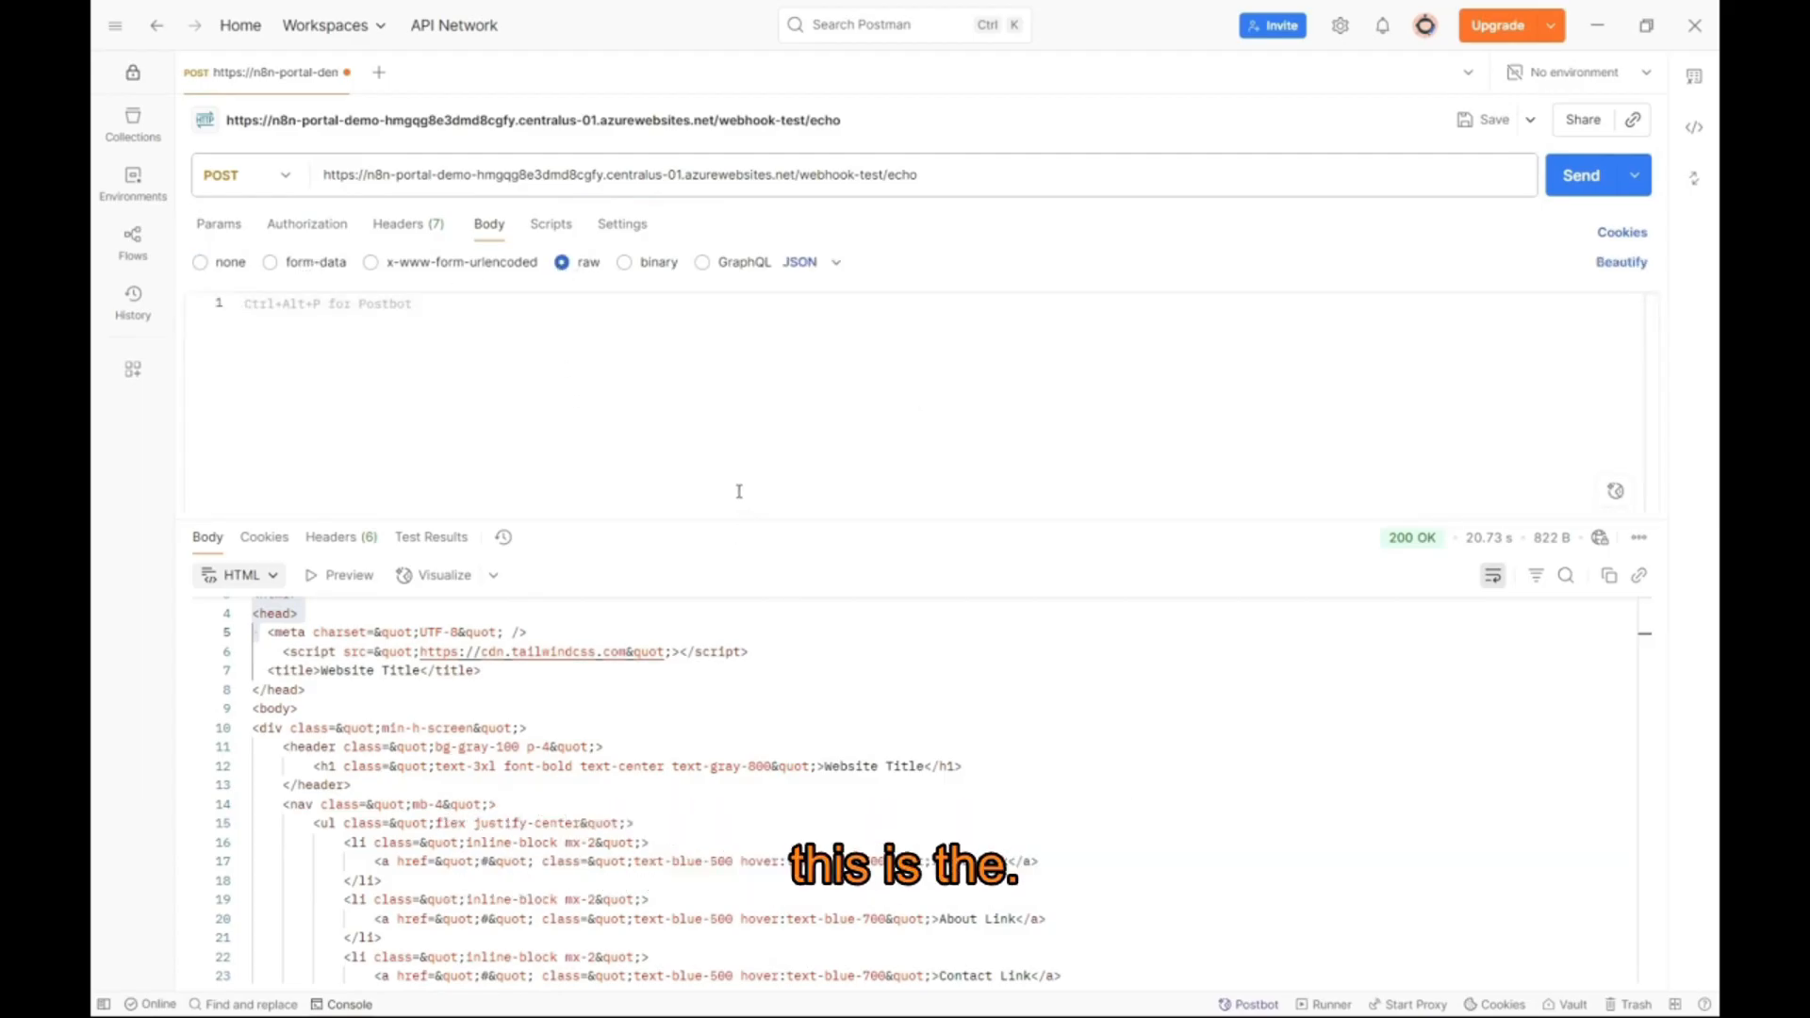
pyautogui.click(763, 465)
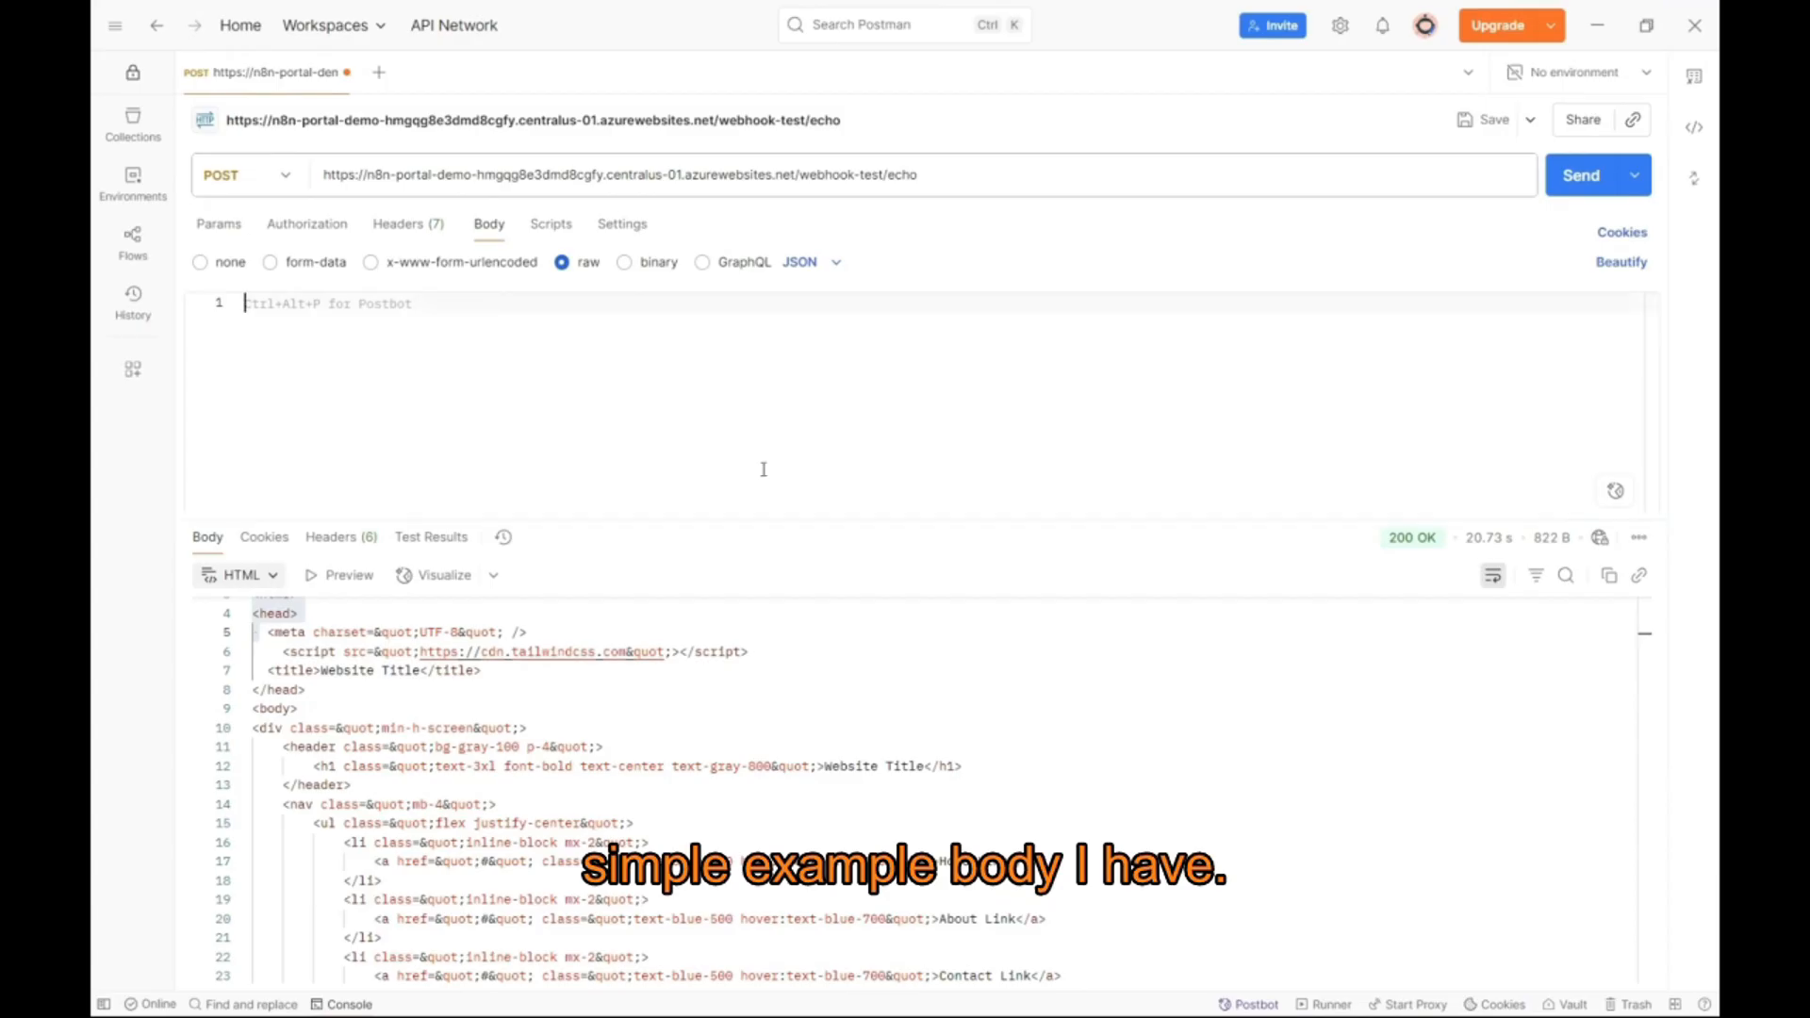
pyautogui.hotkey('ctrl', 'v')
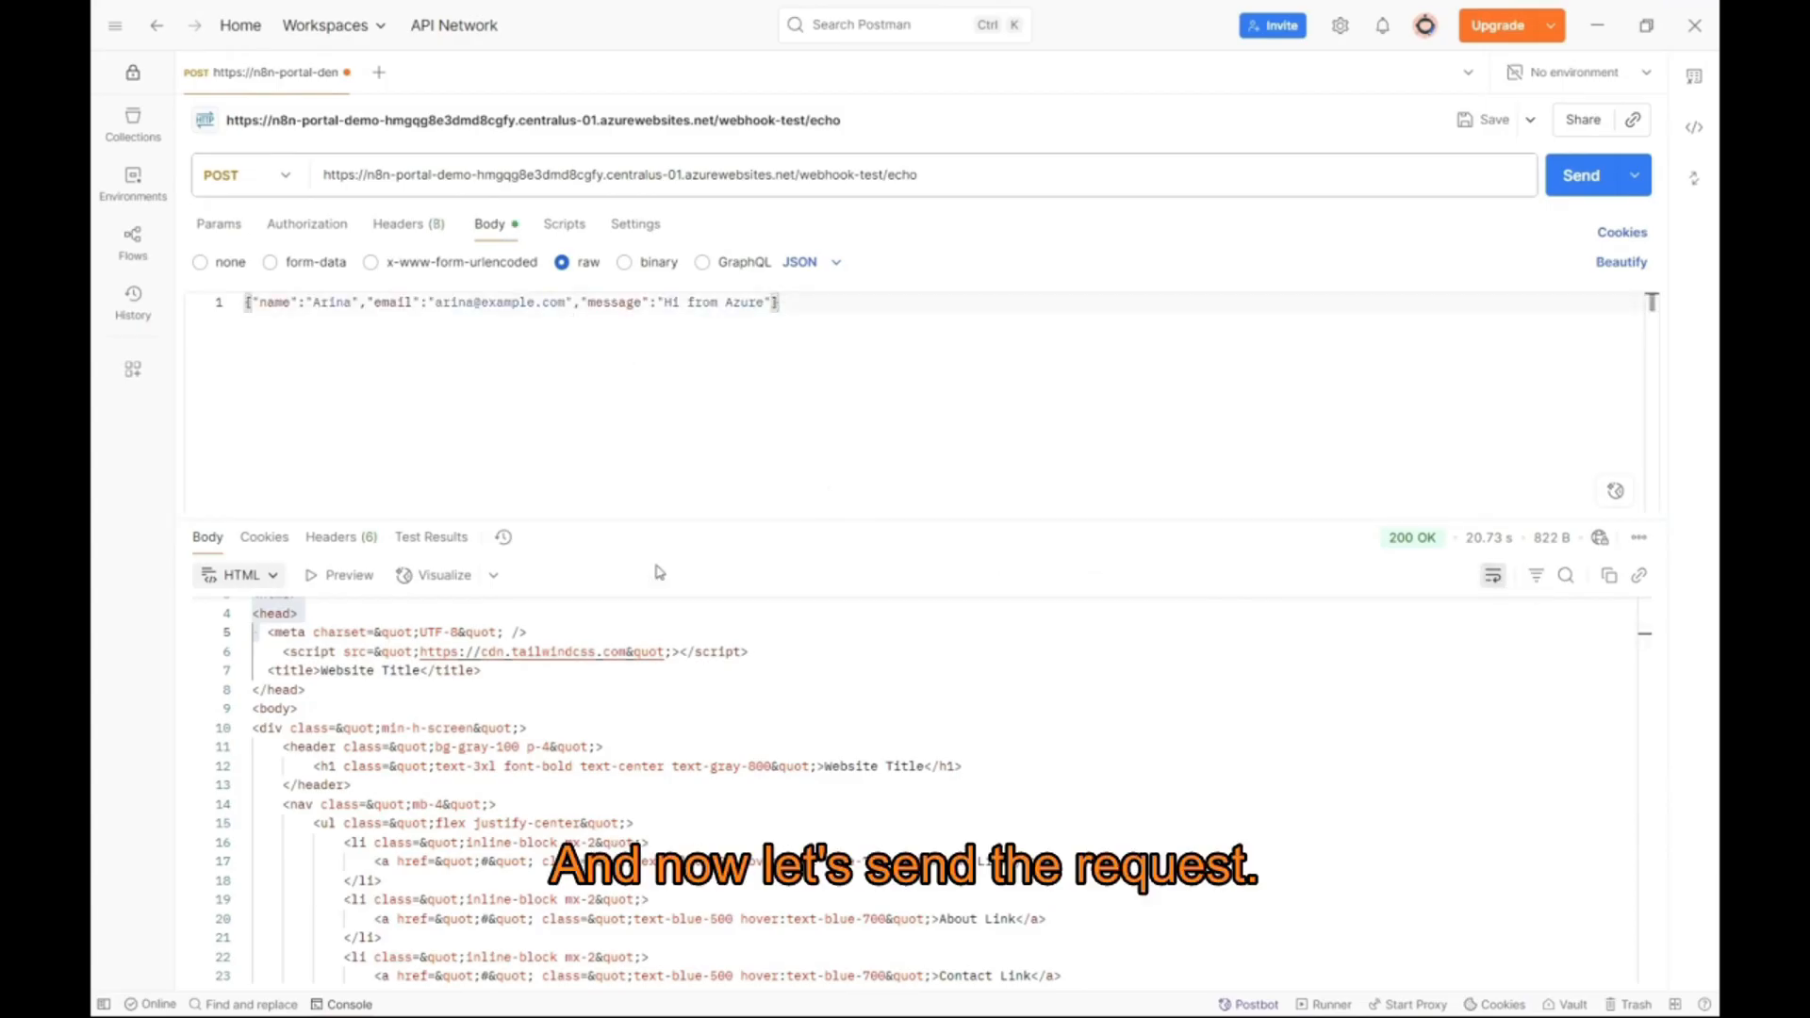
# Send the POST request with the JSON body to the webhook-test/echo address.
pyautogui.click(1594, 175)
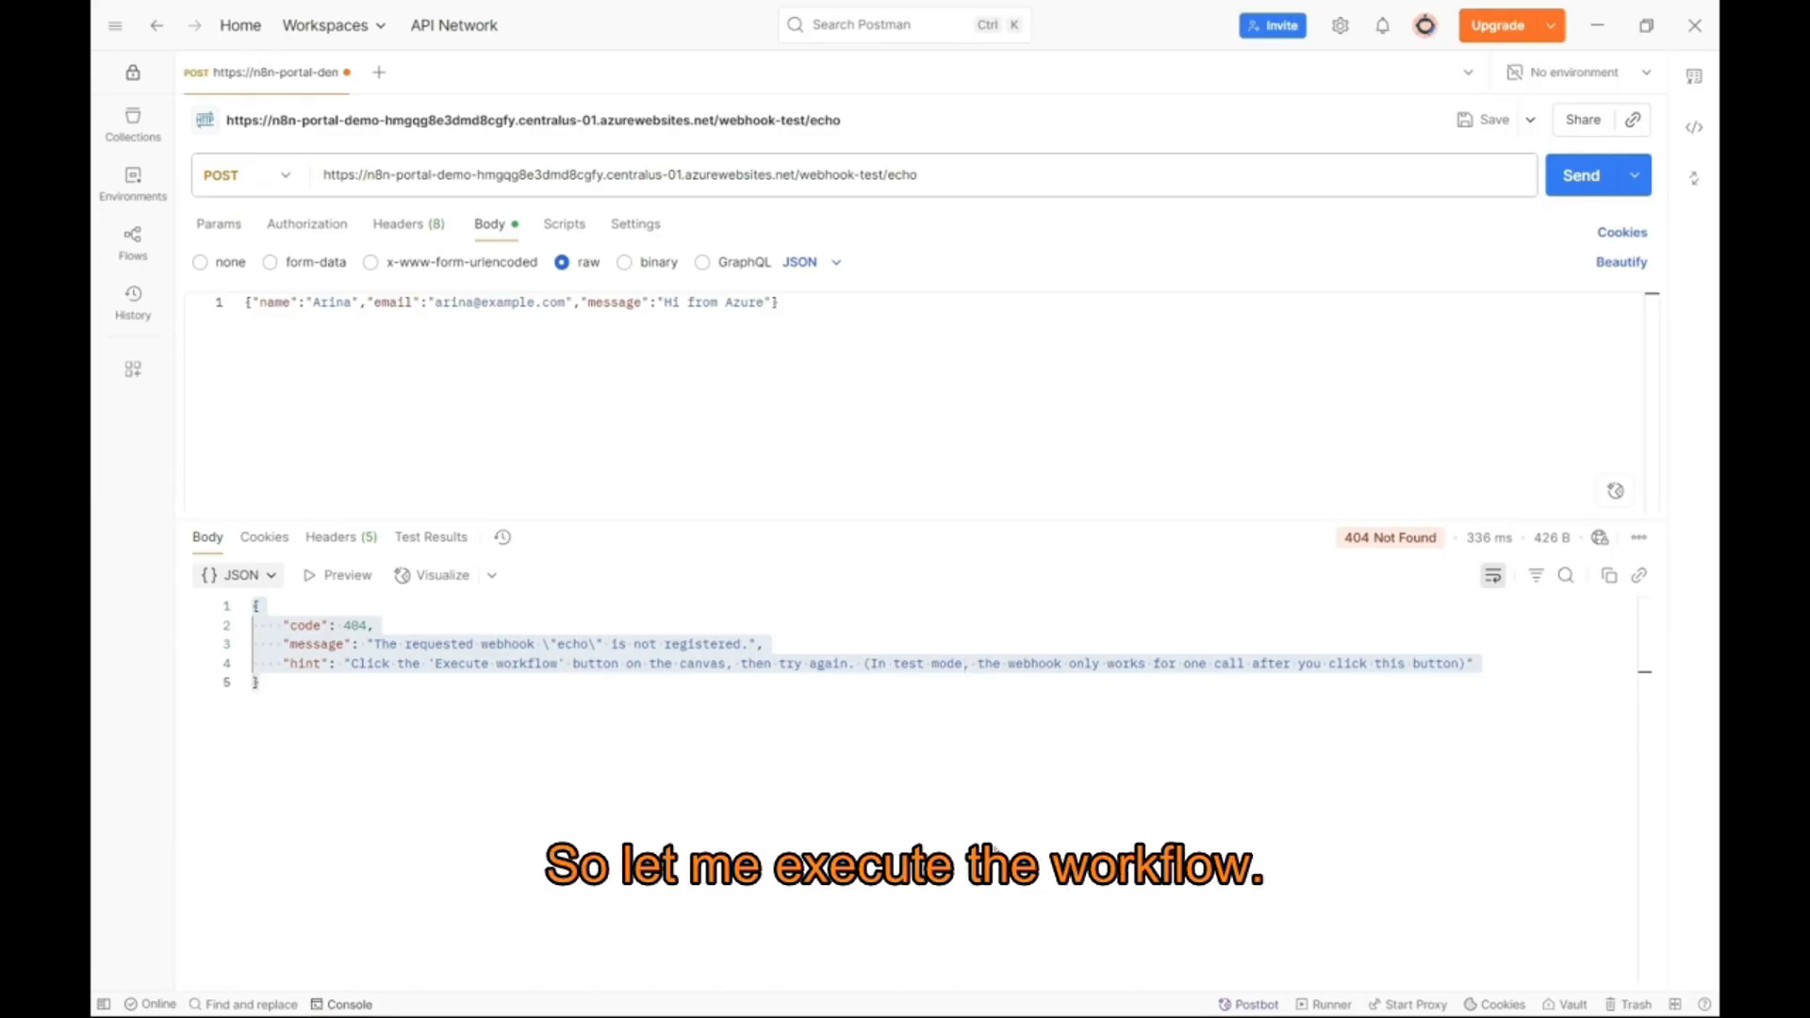
pyautogui.click(1583, 178)
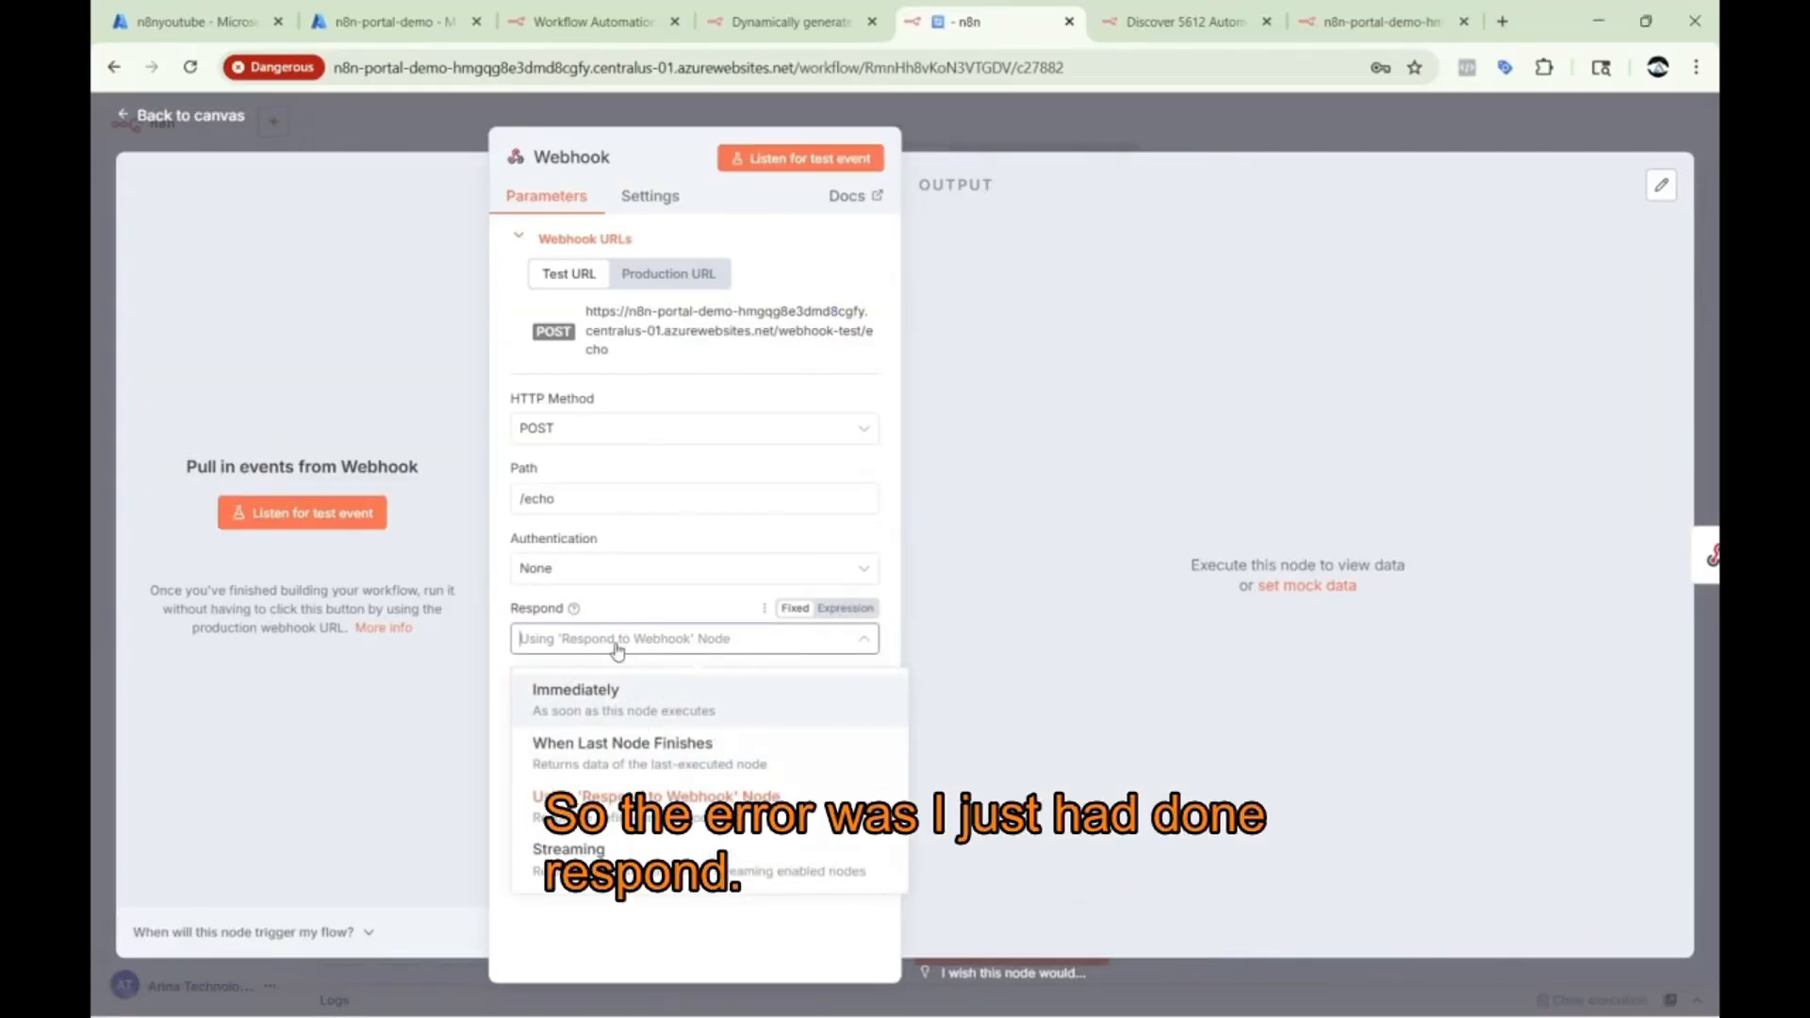
# In n8n, set the Webhook node to respond Using 'Respond to Webhook' Node and execute the workflow from the canvas.
pyautogui.click(795, 798)
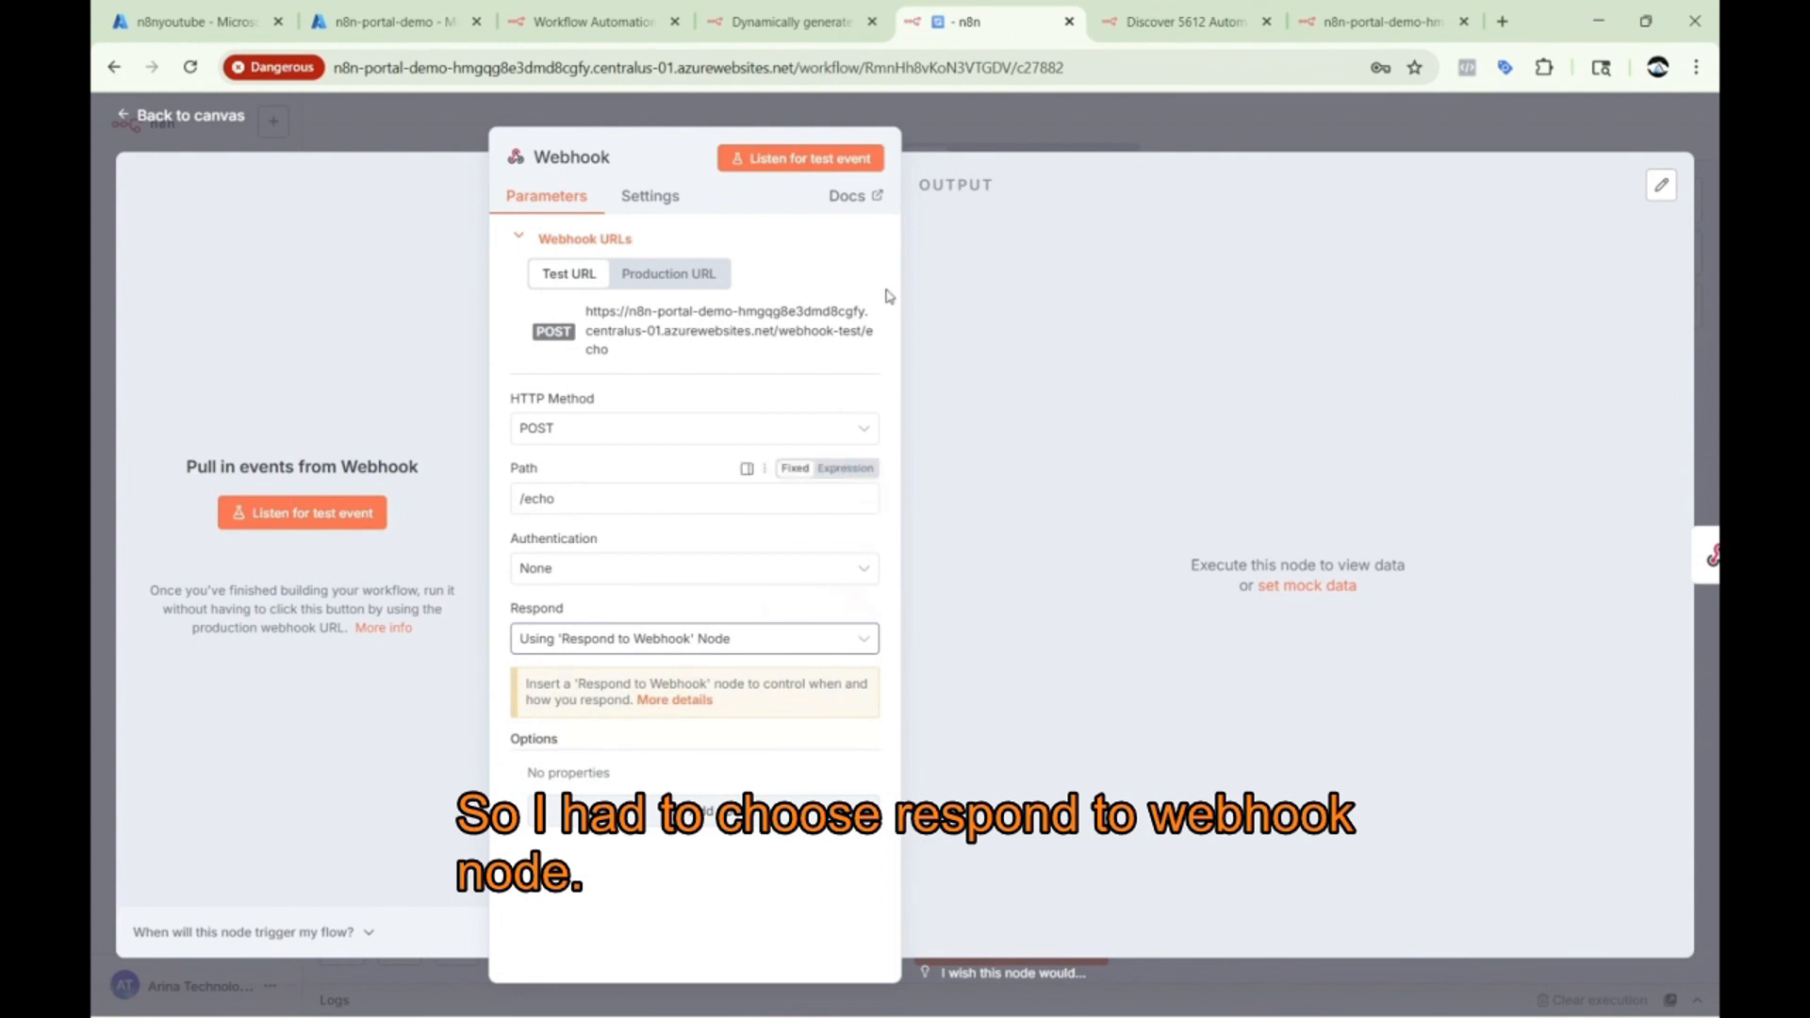
pyautogui.click(1417, 981)
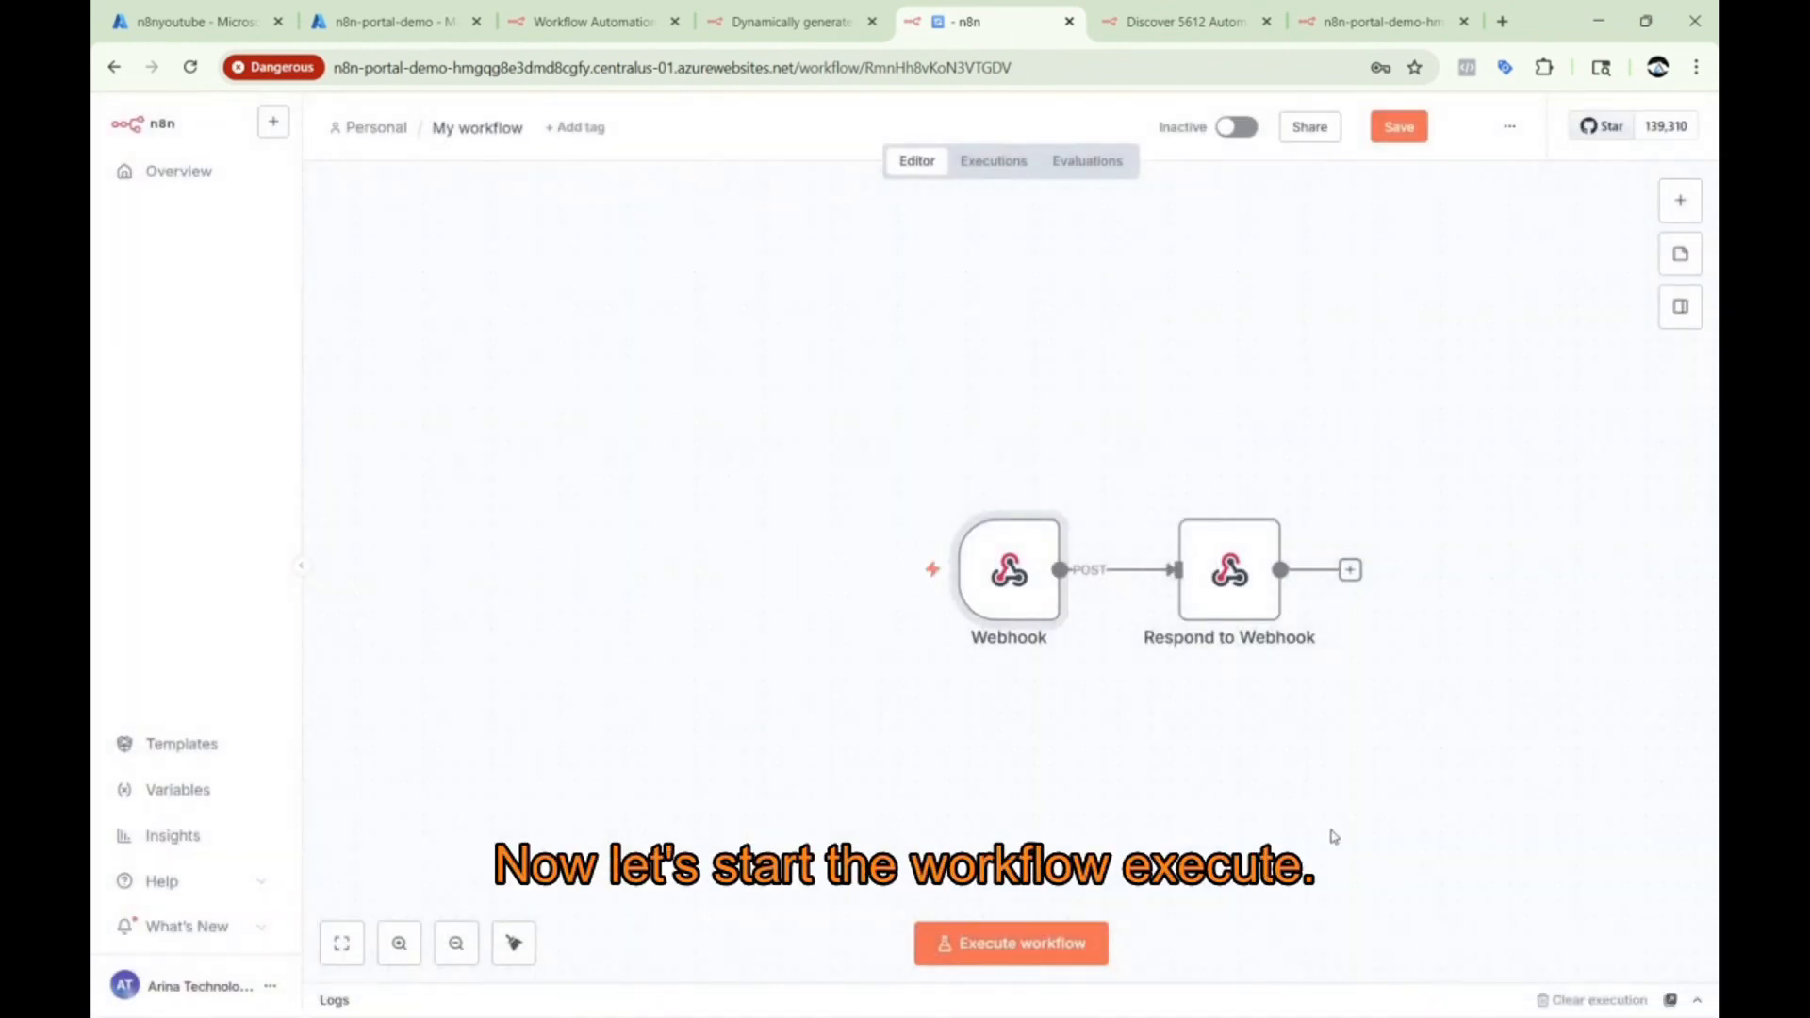
pyautogui.click(1053, 947)
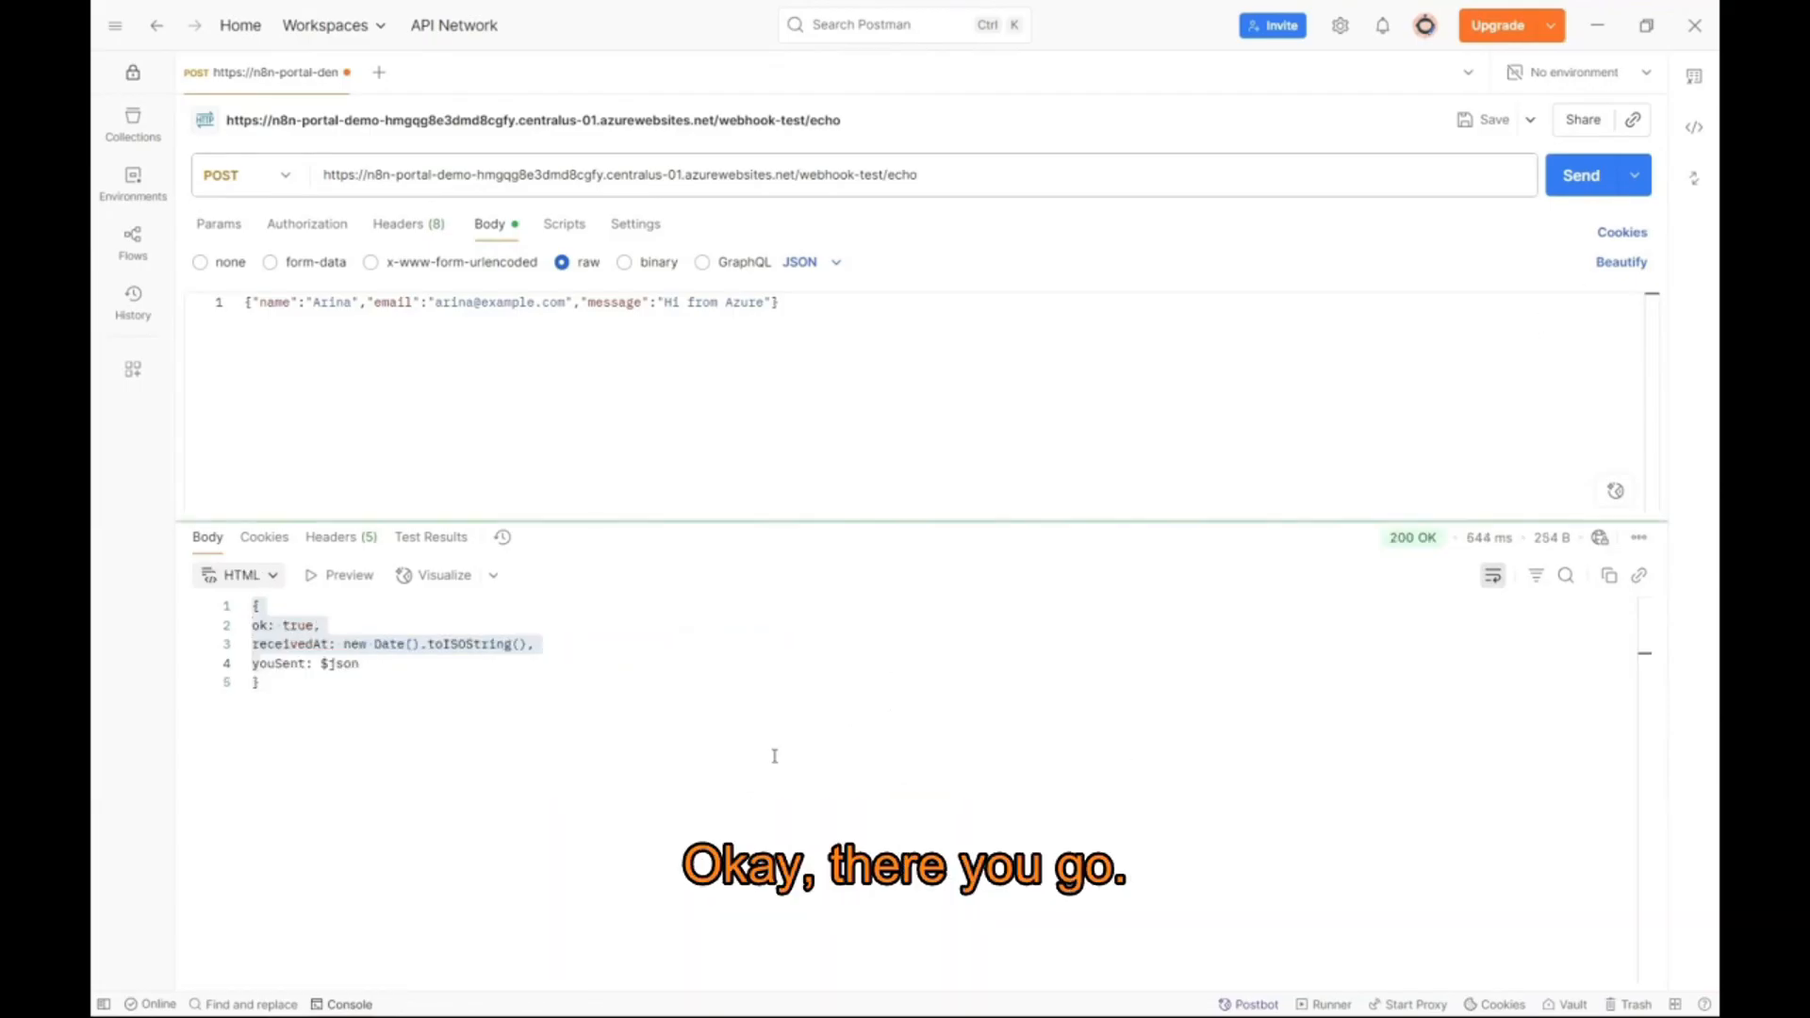
# Examine the response body in Postman, highlighting the receivedAt expression.
pyautogui.click(497, 682)
pyautogui.moveTo(349, 645); pyautogui.dragTo(532, 648)
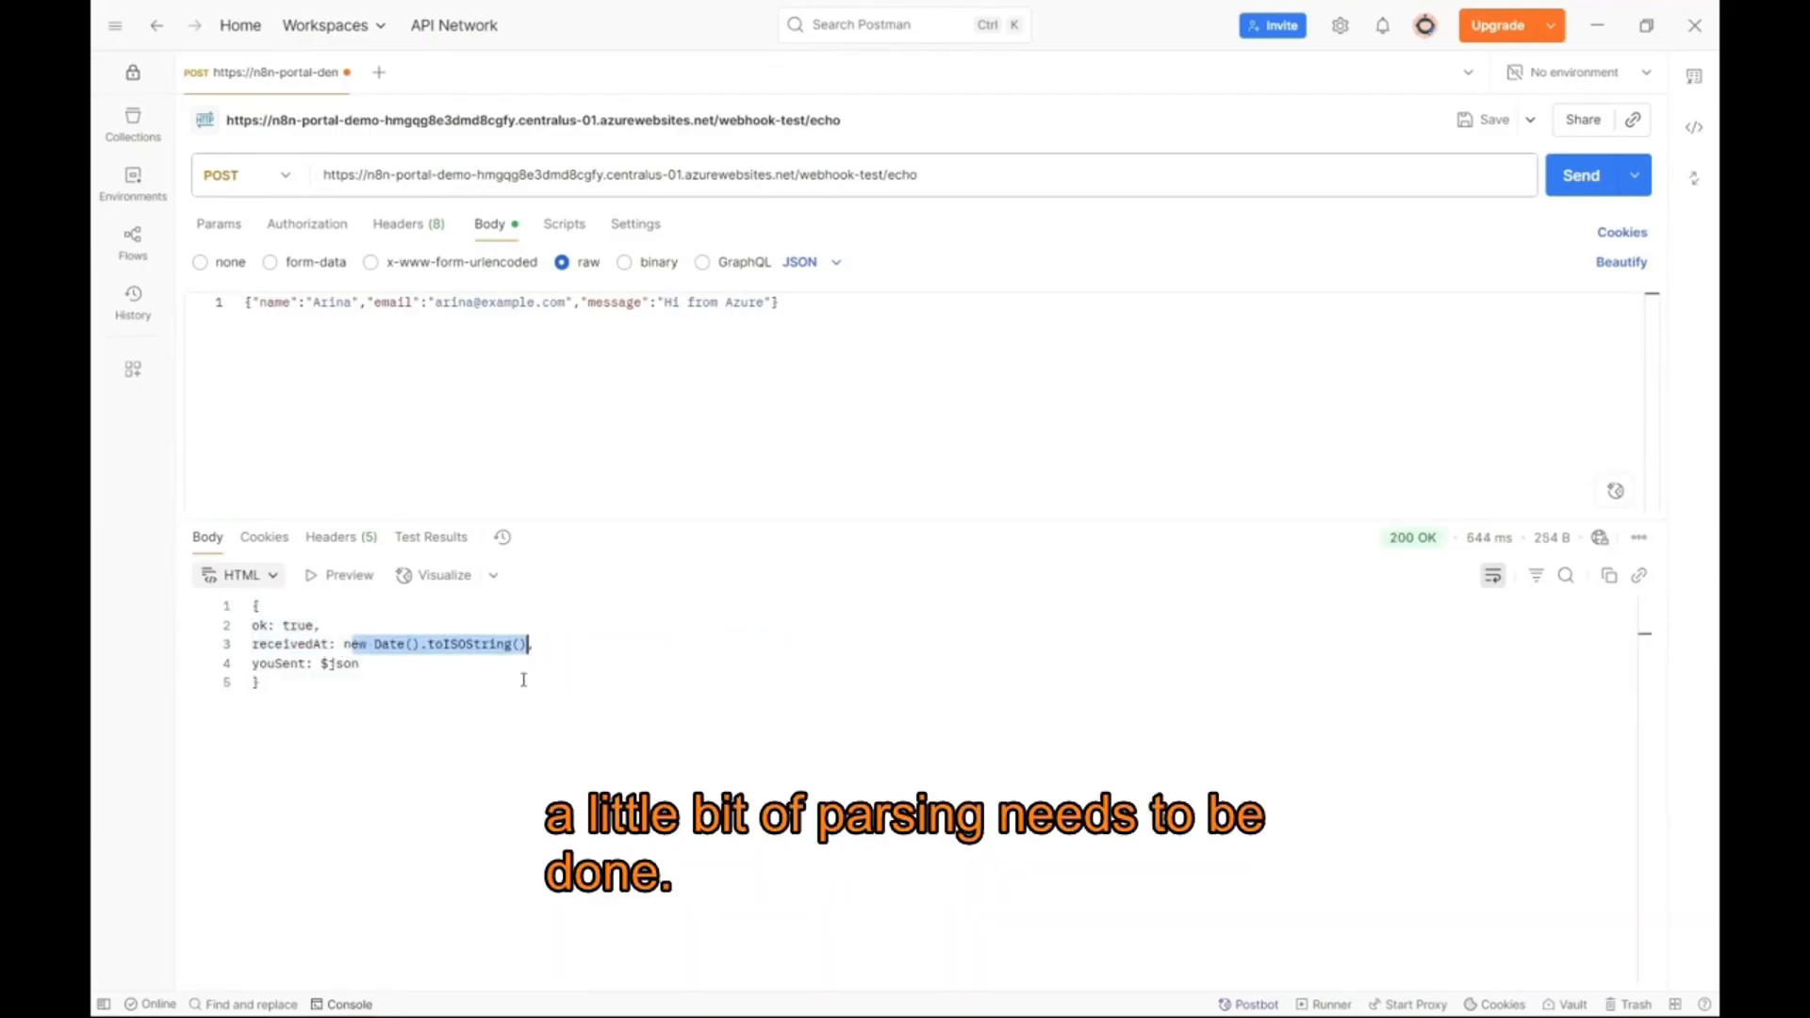
pyautogui.click(522, 680)
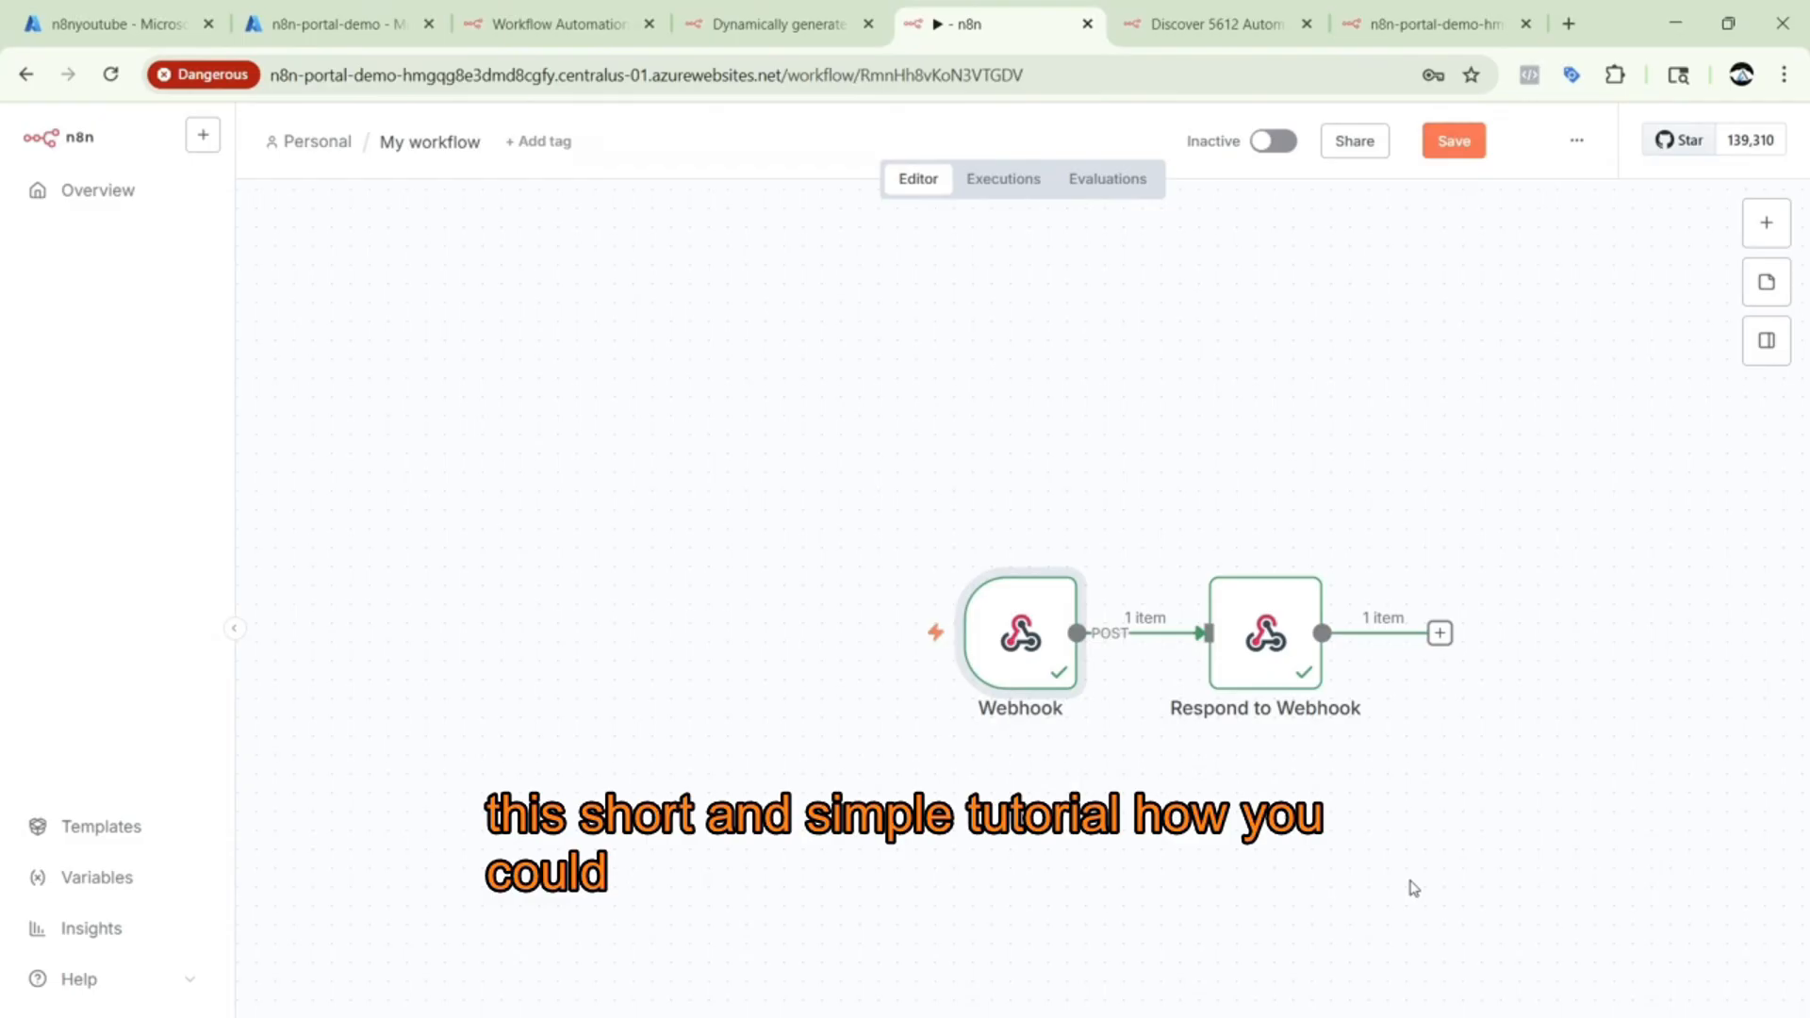
# Back in n8n, browse the options for extending the workflow after Respond to Webhook, including additional triggers and the Other ways category.
pyautogui.click(1439, 633)
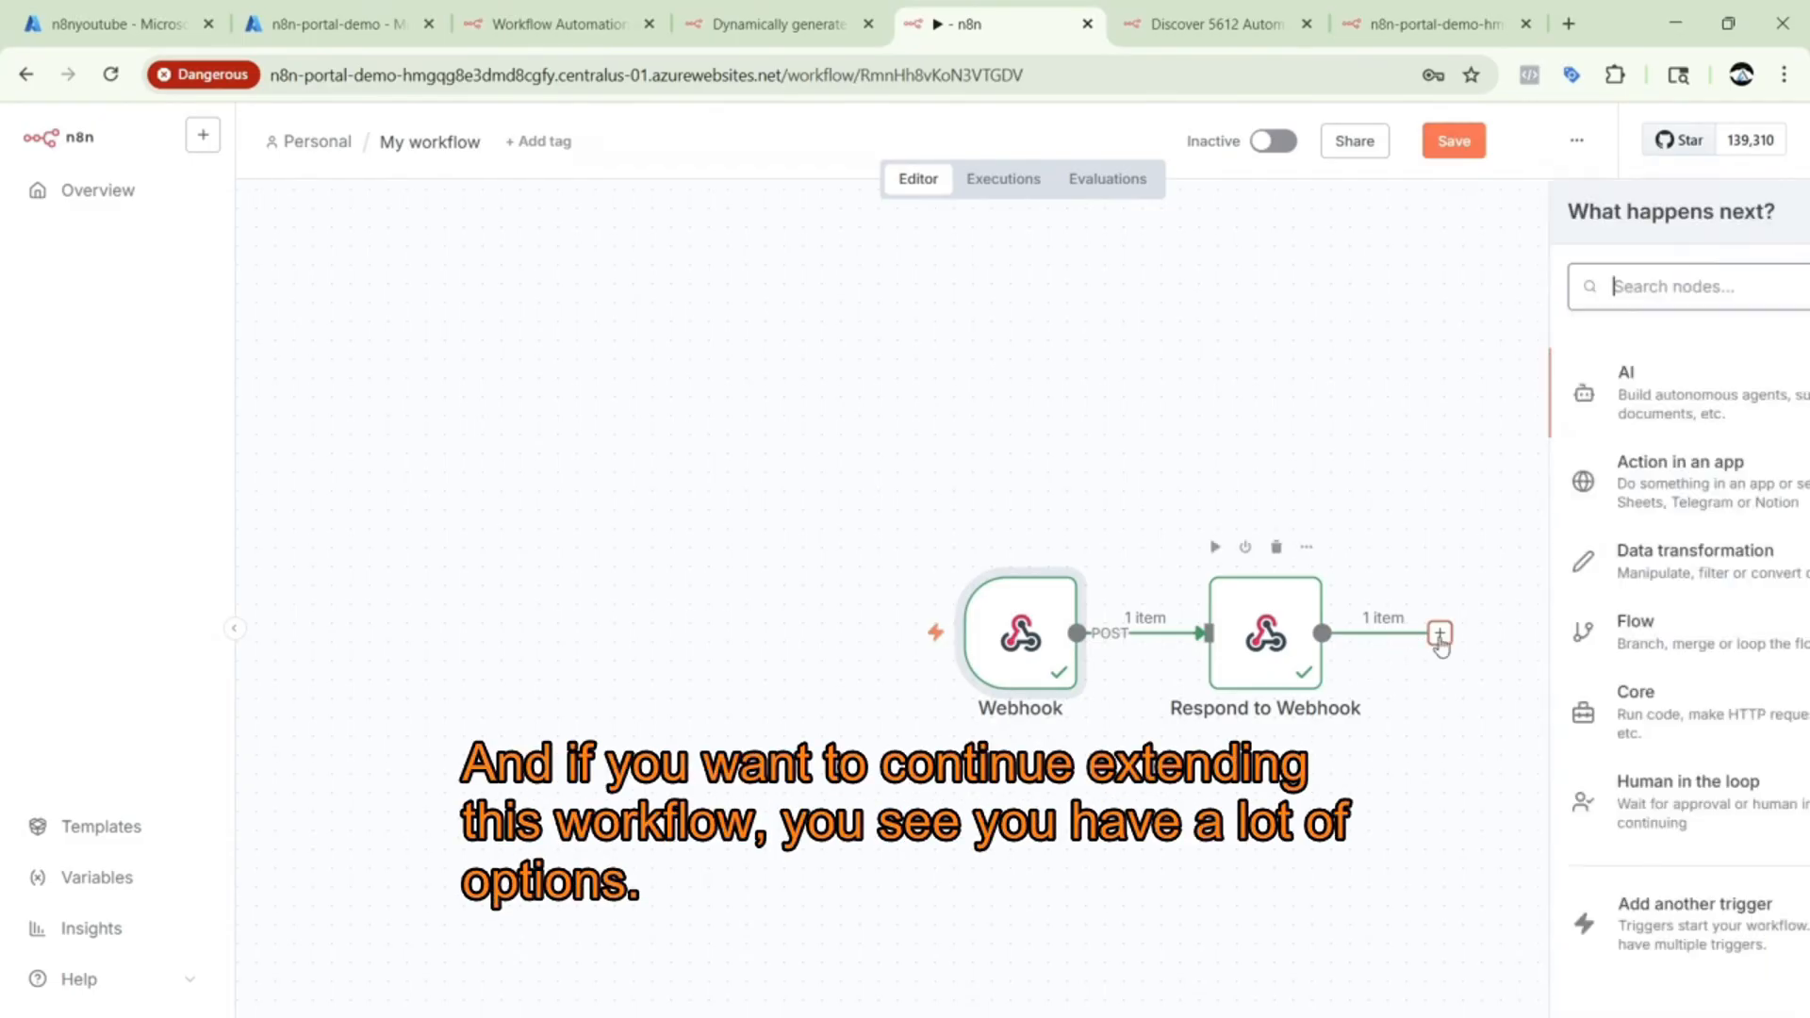
pyautogui.click(1556, 926)
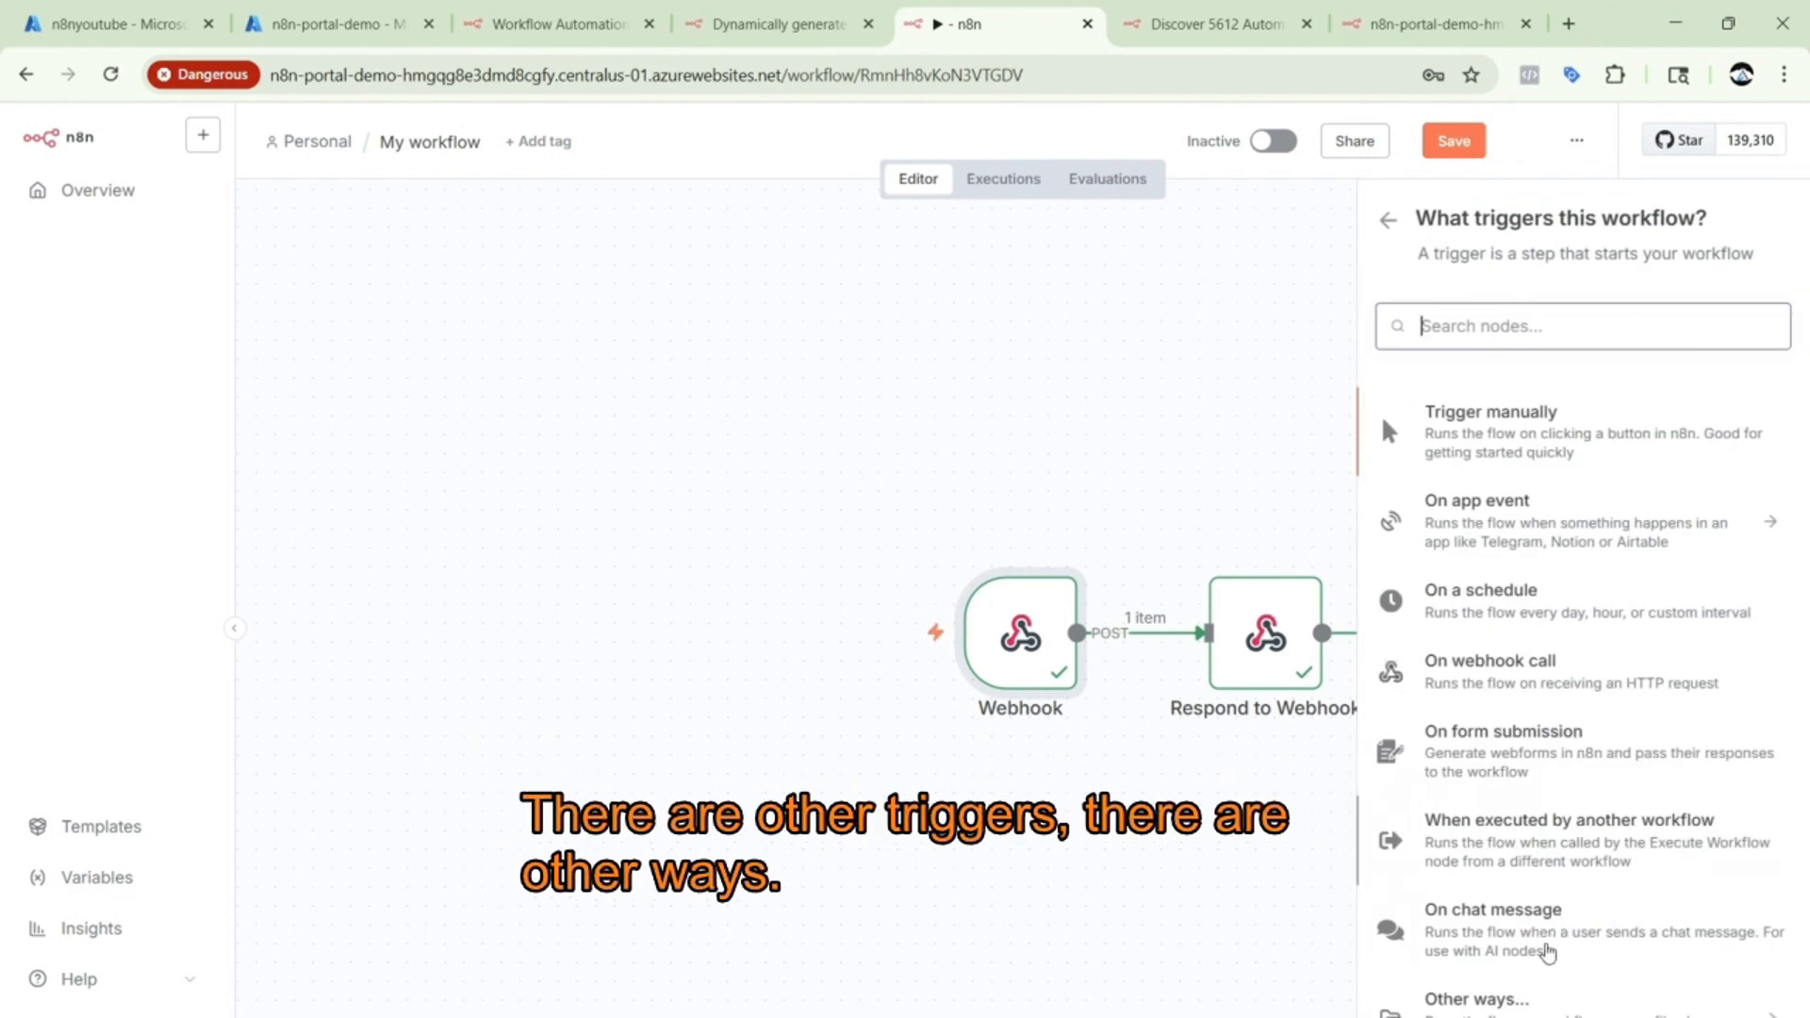
pyautogui.click(1508, 999)
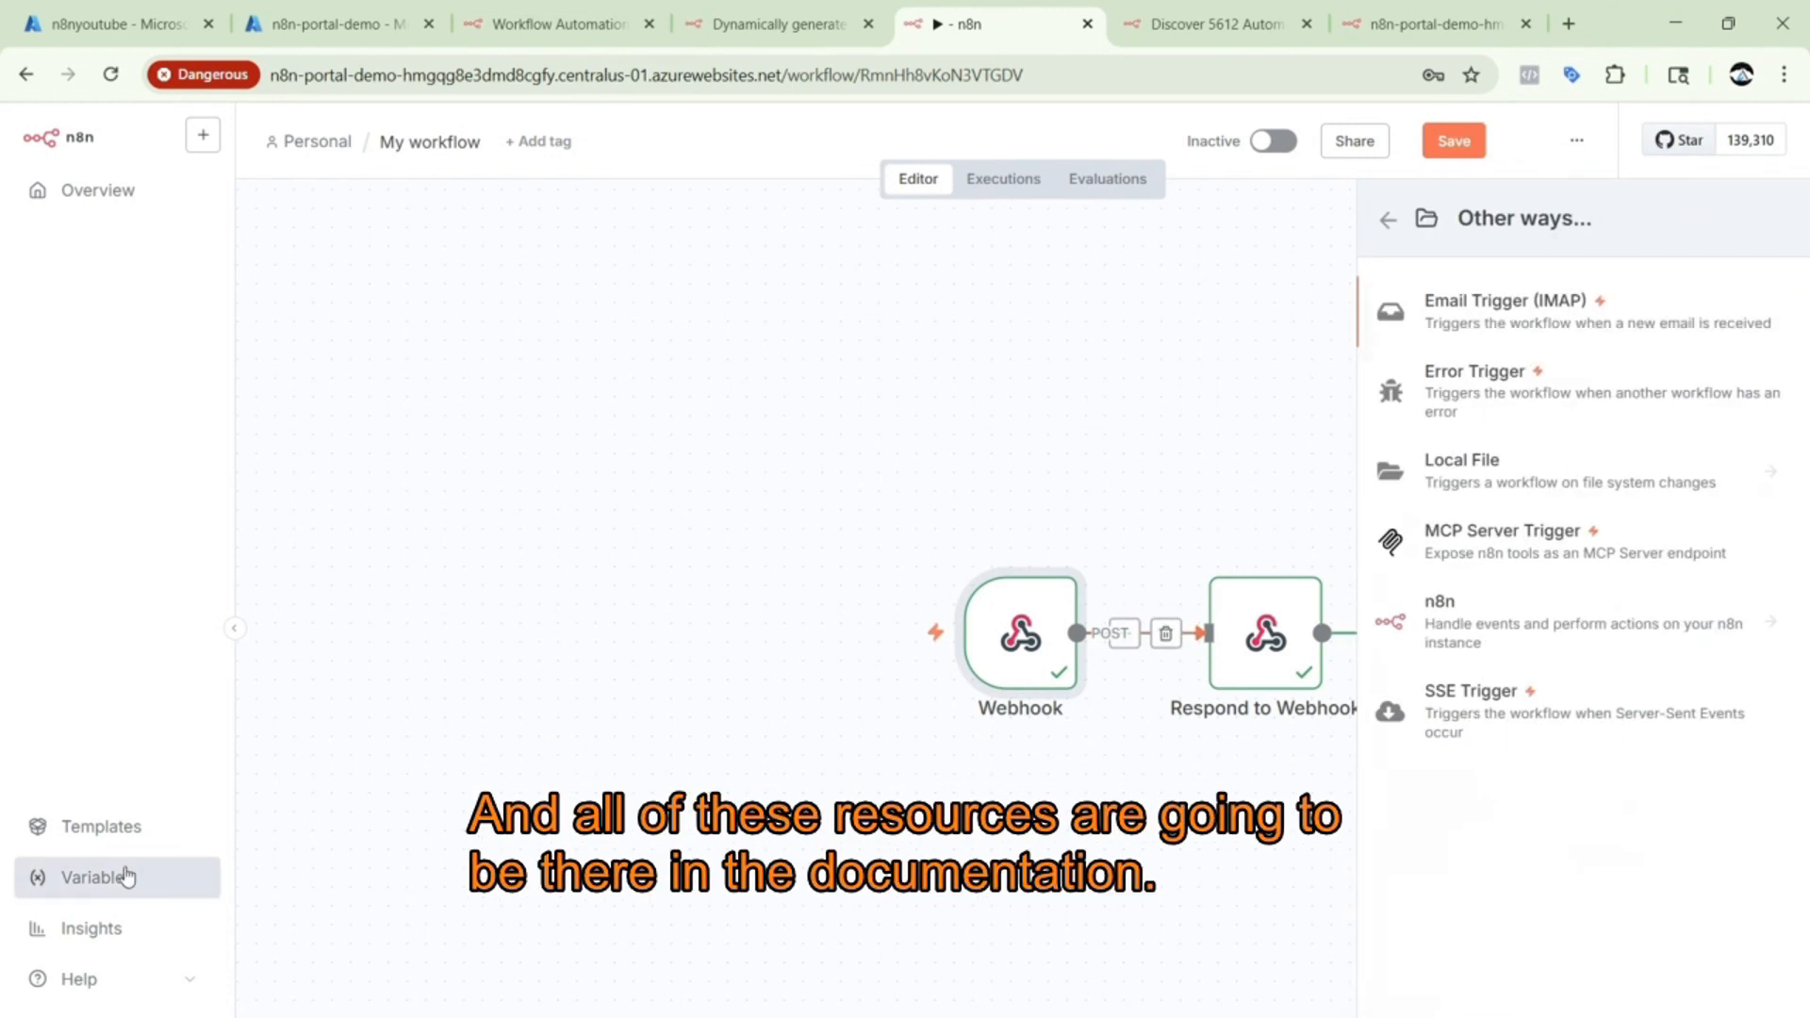
# Go to Insights, saving the workflow changes before leaving the editor.
pyautogui.click(127, 935)
pyautogui.click(1124, 686)
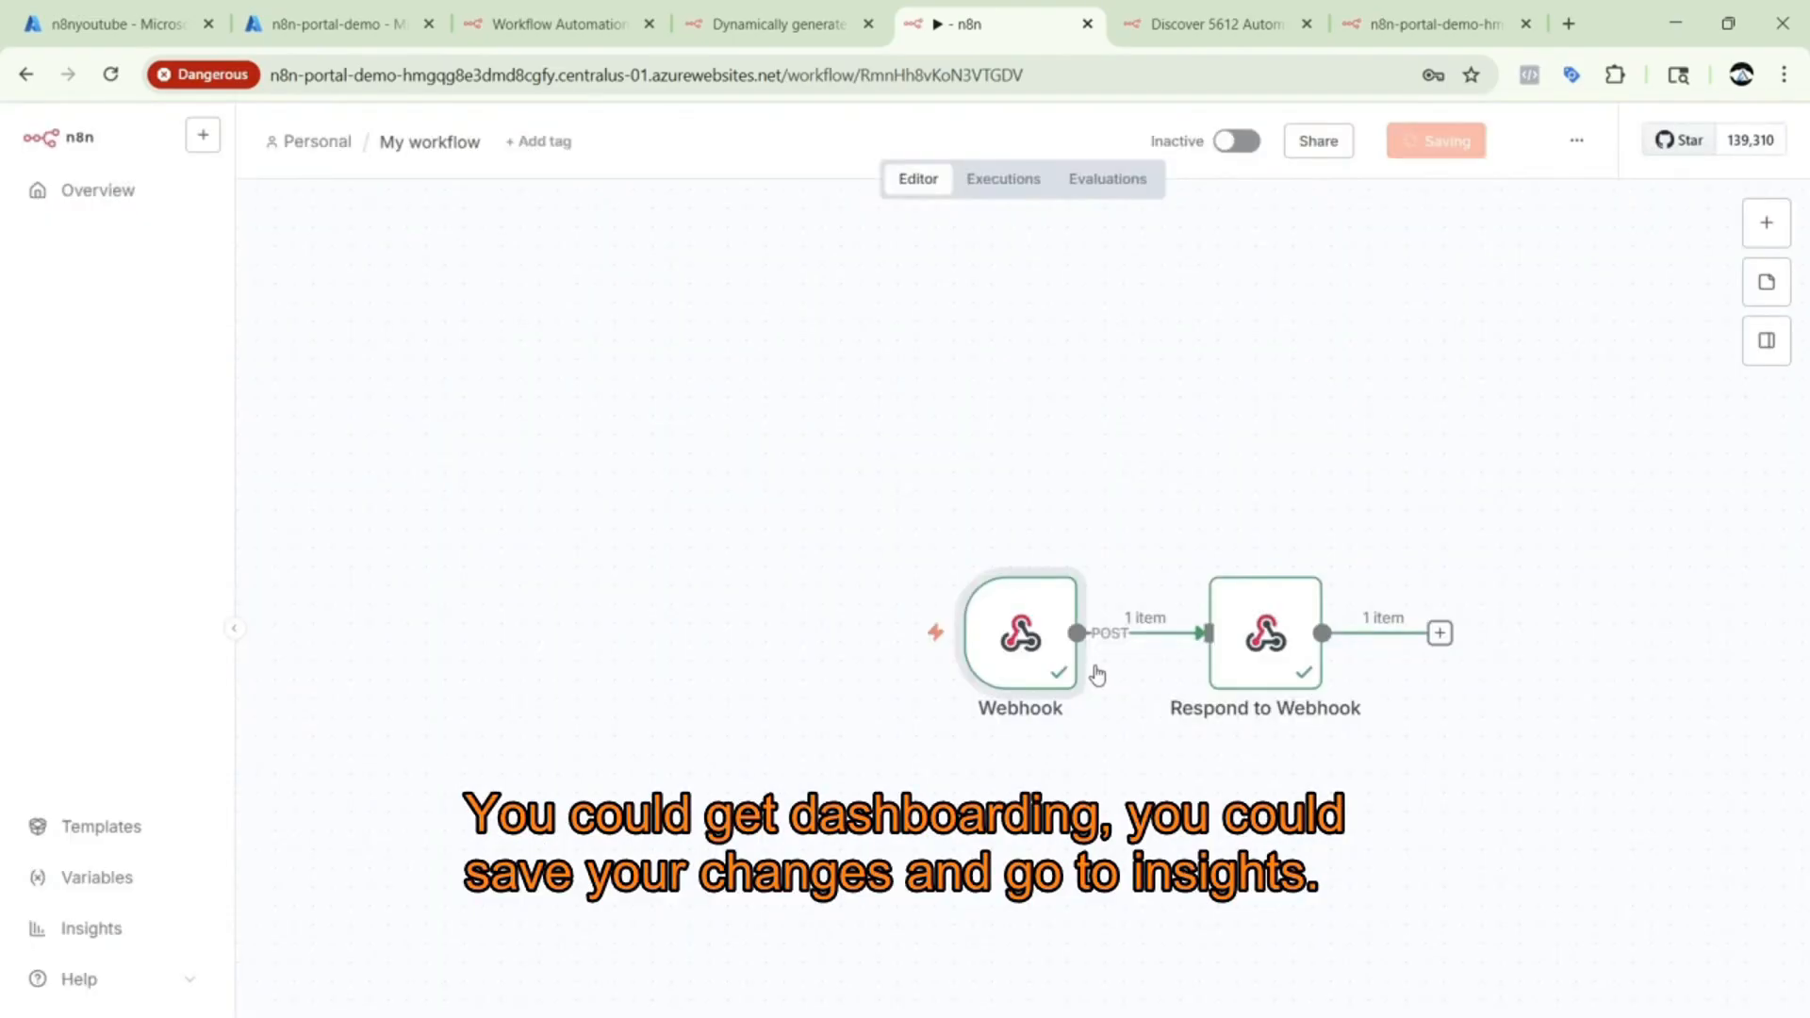